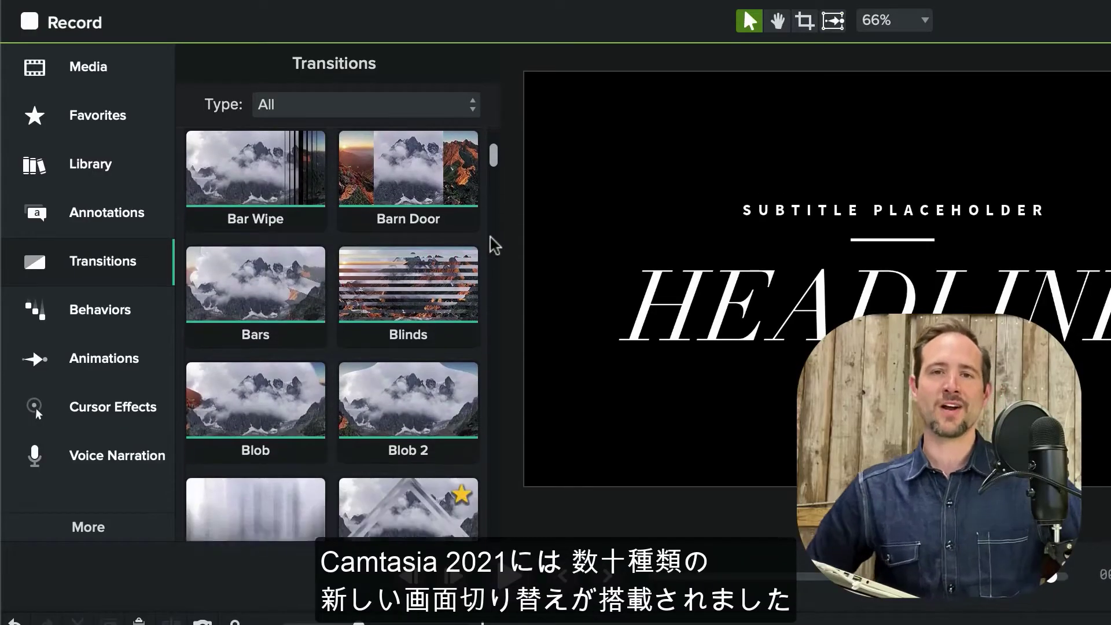
Step: Browse the Transitions grid and send a clip's audio to Audiate for editing
{"action": "scroll", "coordinate": [495, 246], "scroll_direction": "down", "scroll_amount": 3}
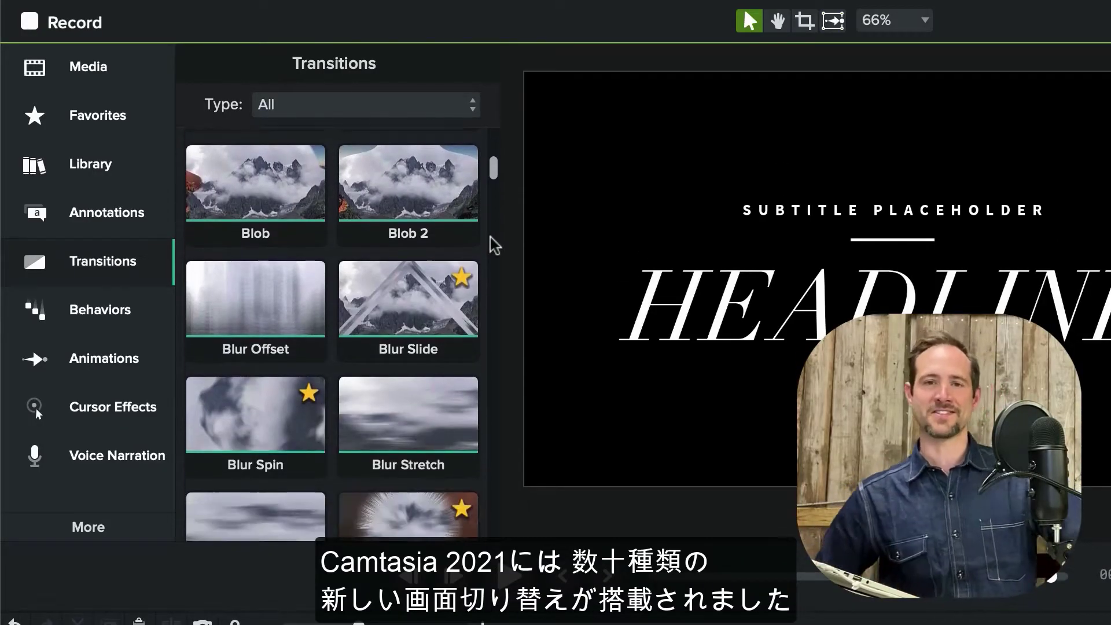
{"action": "scroll", "coordinate": [495, 246], "scroll_direction": "down", "scroll_amount": 4}
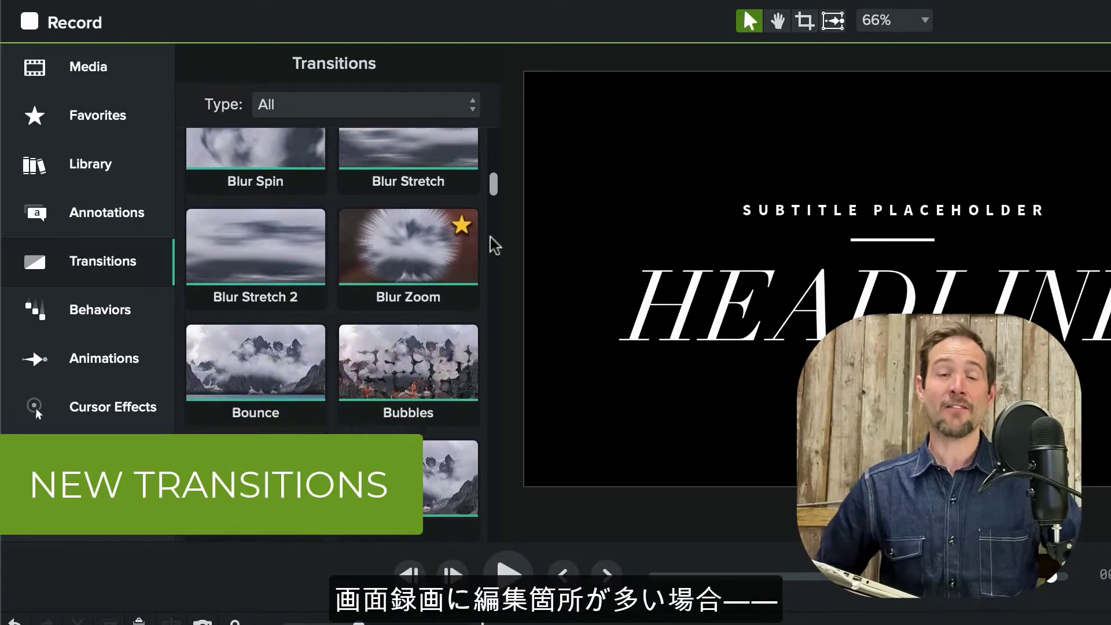
{"action": "scroll", "coordinate": [494, 246], "scroll_direction": "down", "scroll_amount": 4}
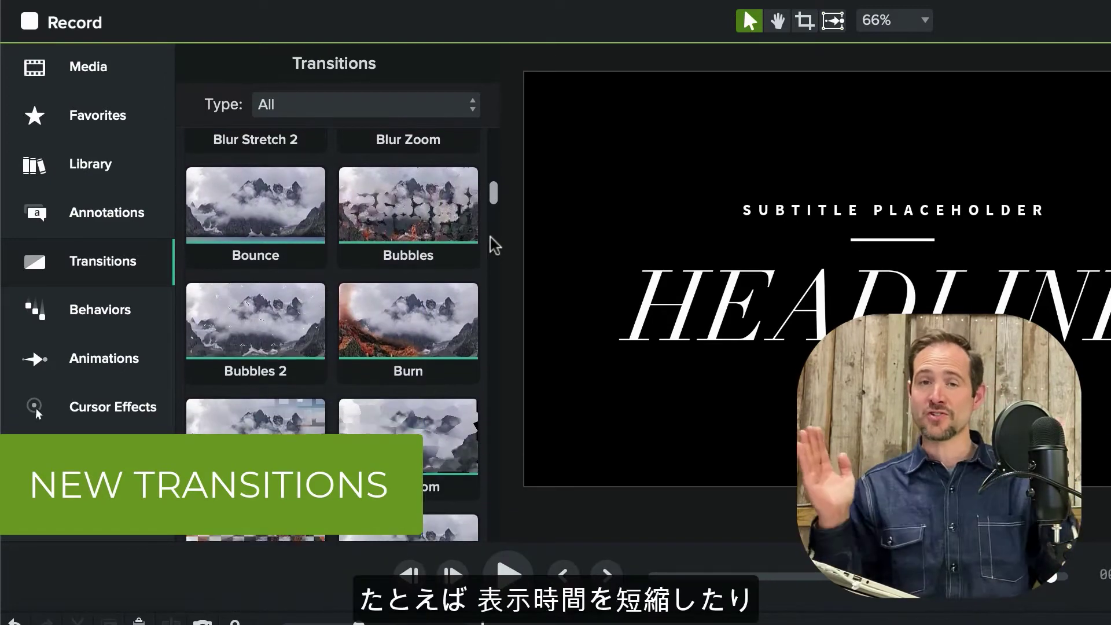
{"action": "scroll", "coordinate": [495, 246], "scroll_direction": "down", "scroll_amount": 4}
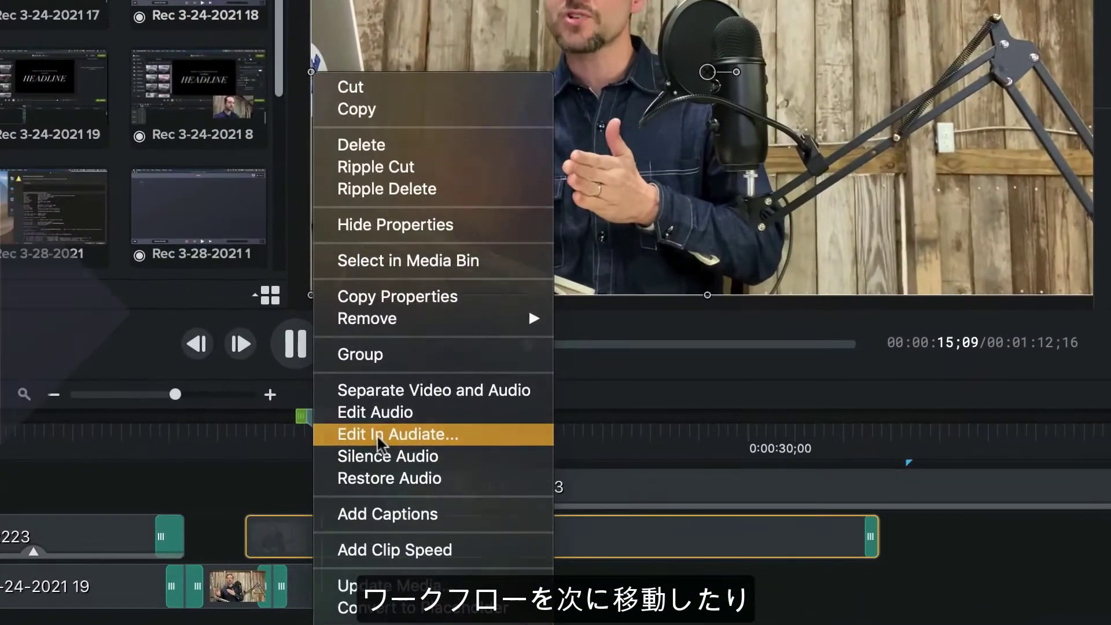
{"action": "left_click", "coordinate": [400, 470]}
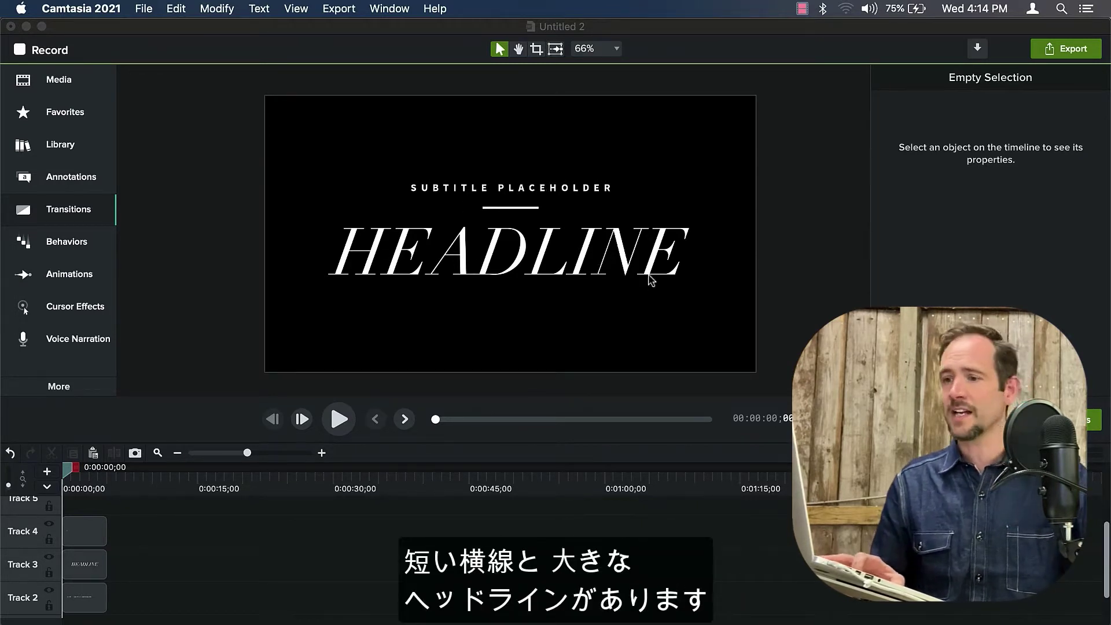
Step: Marquee-select the three HEADLINE title clips, drop Blur Slide onto them, then deselect
{"action": "left_click", "coordinate": [152, 523]}
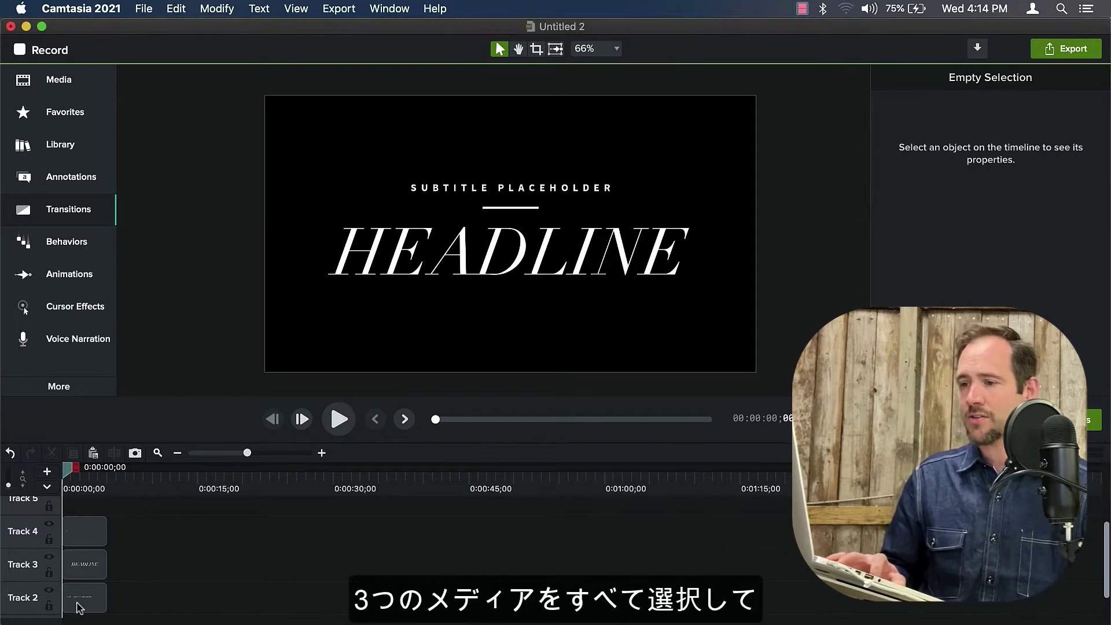
{"action": "left_click_drag", "start_coordinate": [117, 541], "coordinate": [86, 607]}
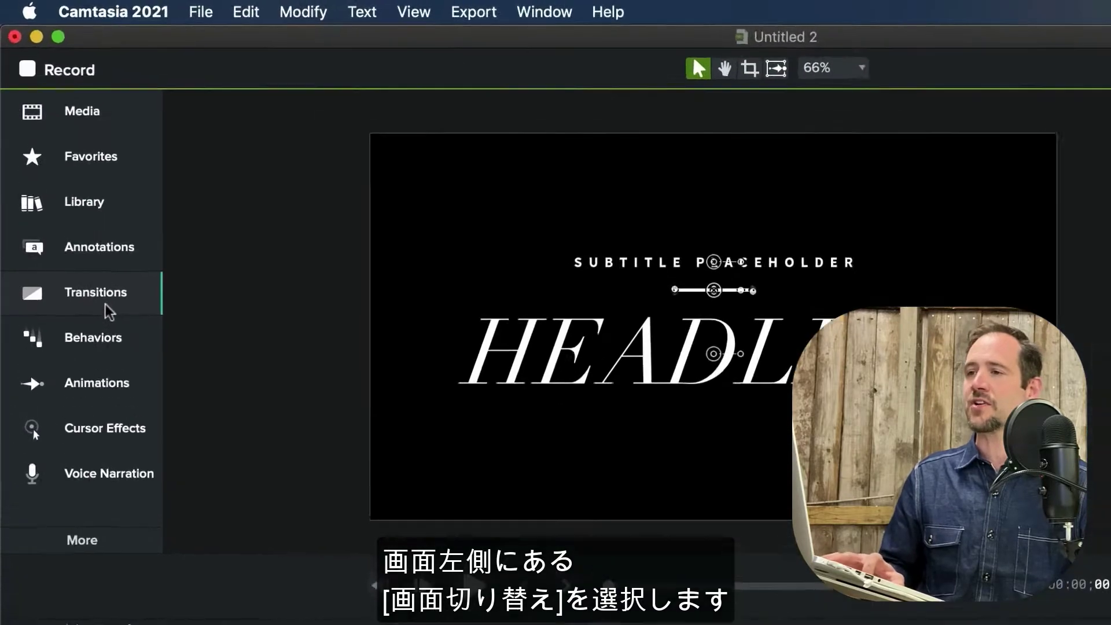
{"action": "left_click", "coordinate": [95, 298]}
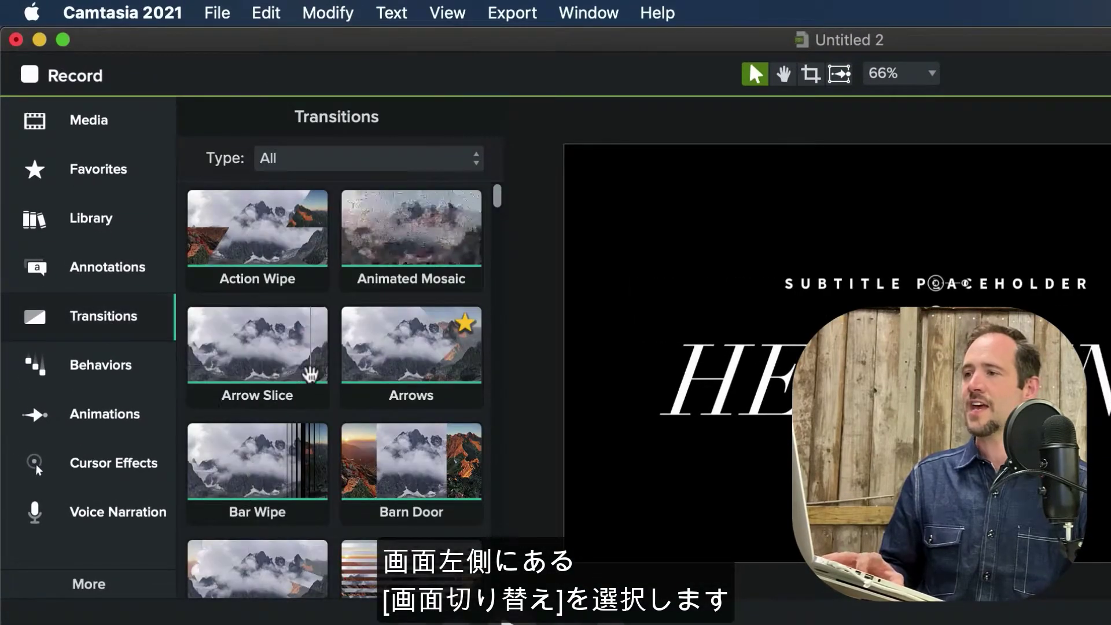
{"action": "scroll", "coordinate": [347, 349], "scroll_direction": "down", "scroll_amount": 18}
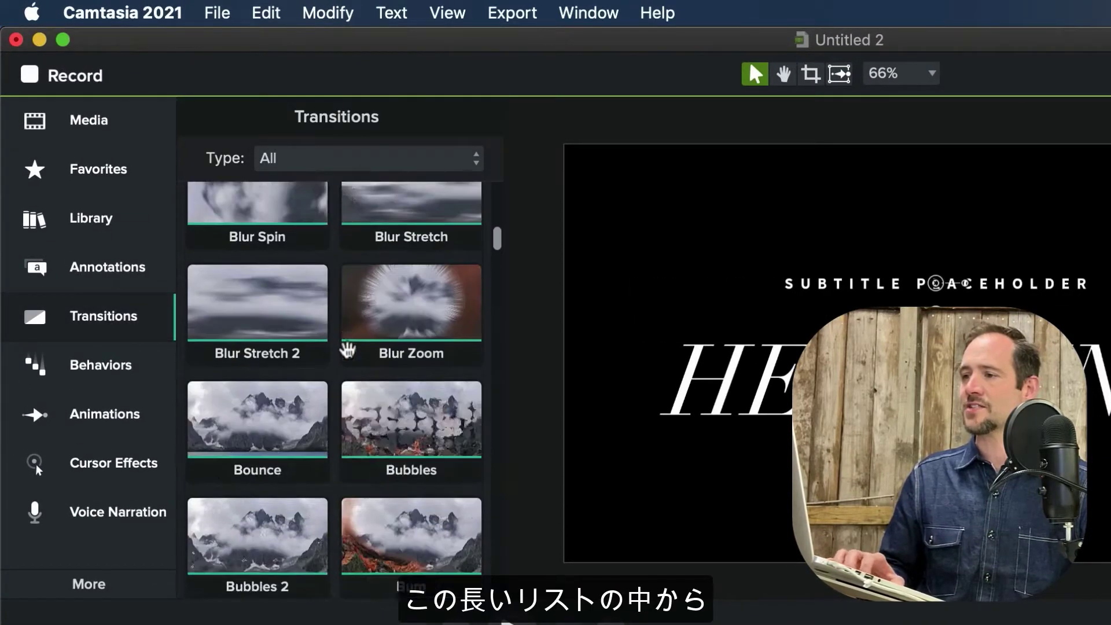
{"action": "scroll", "coordinate": [347, 349], "scroll_direction": "down", "scroll_amount": 20}
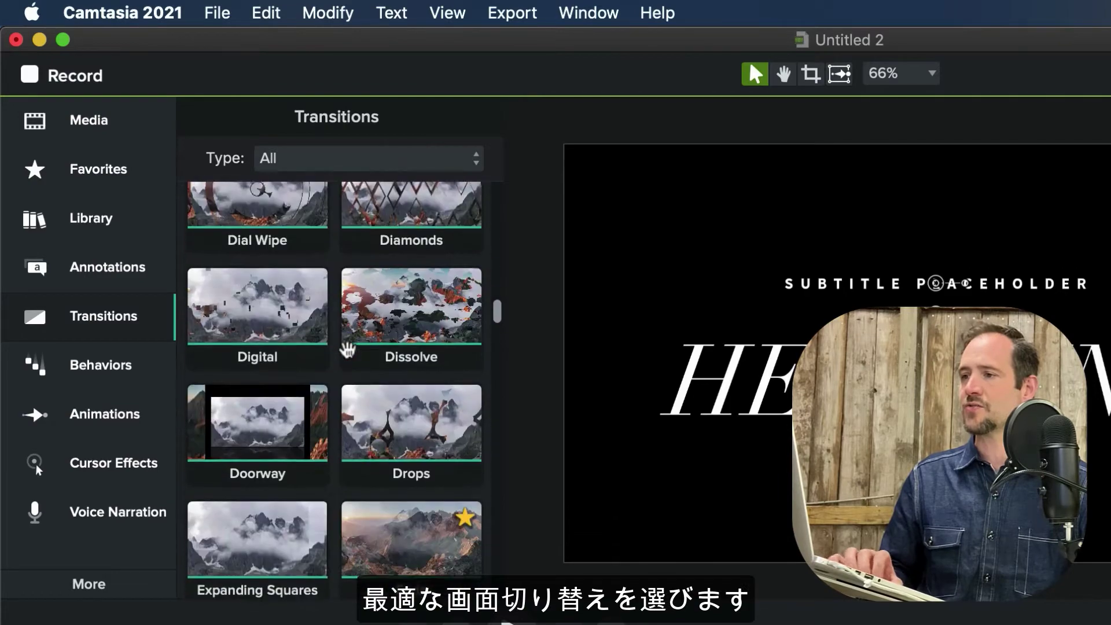
{"action": "scroll", "coordinate": [347, 348], "scroll_direction": "up", "scroll_amount": 20}
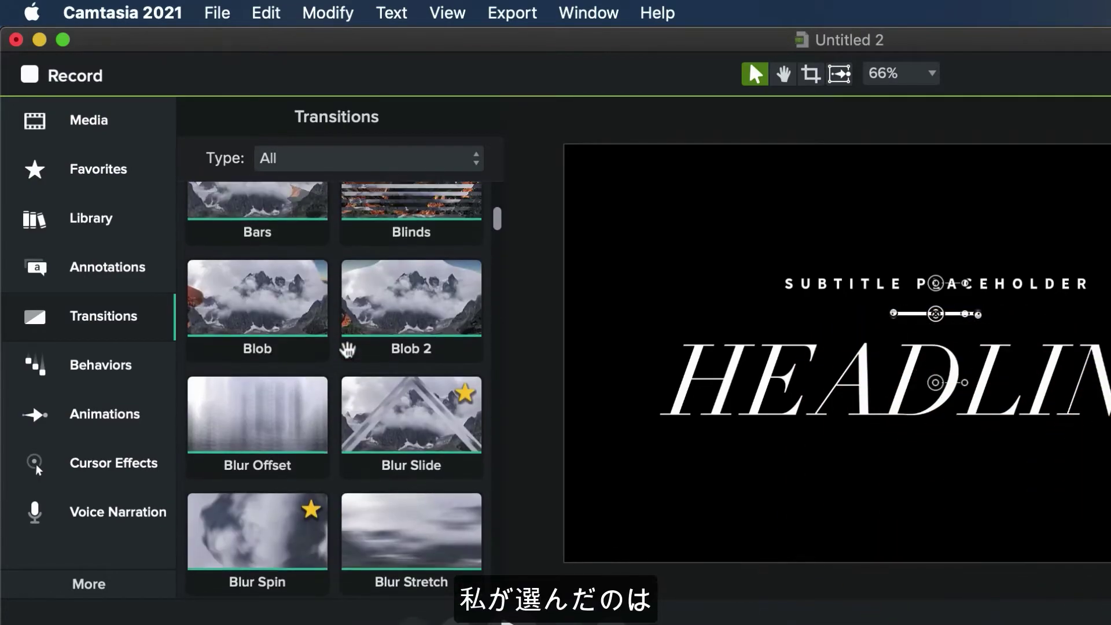
{"action": "scroll", "coordinate": [347, 348], "scroll_direction": "down", "scroll_amount": 3}
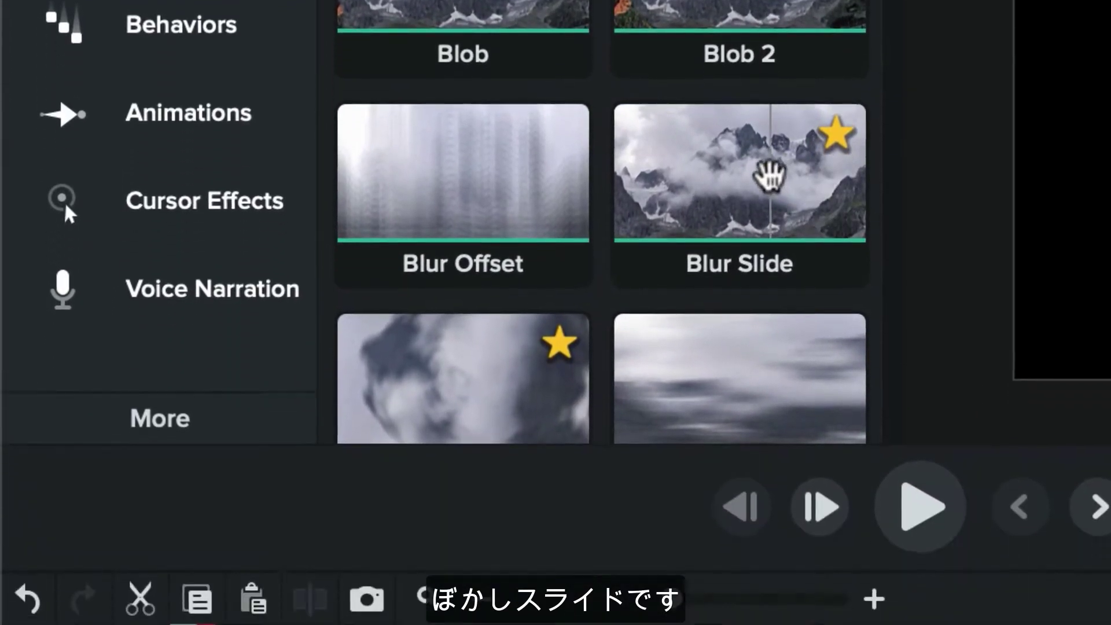
{"action": "left_click_drag", "start_coordinate": [763, 303], "coordinate": [273, 624]}
{"action": "left_click_drag", "start_coordinate": [273, 440], "coordinate": [201, 507]}
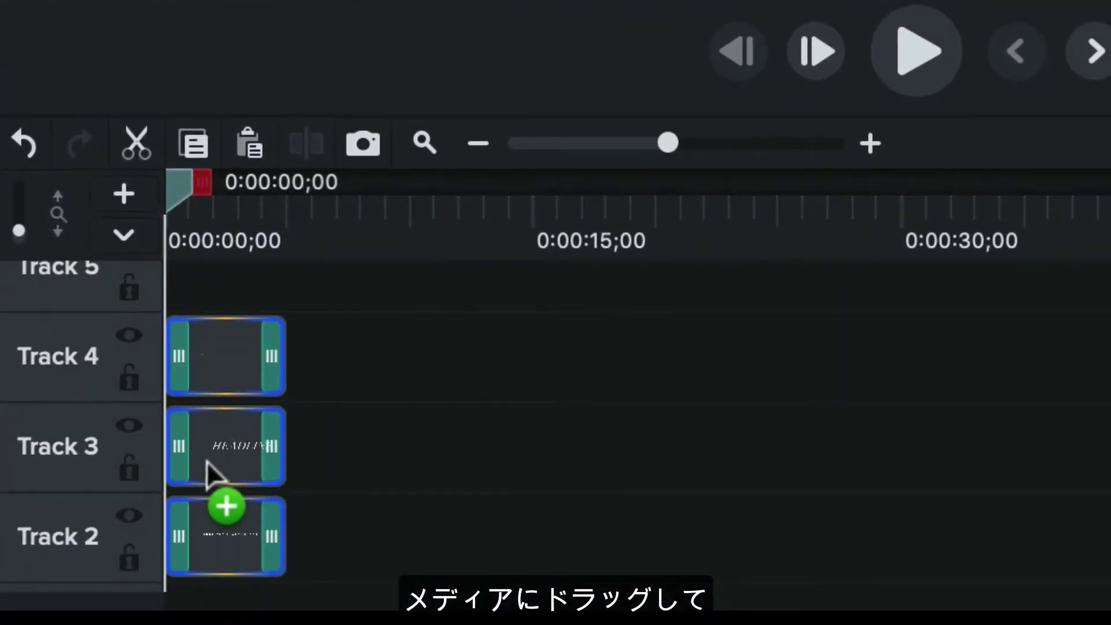
{"action": "left_click_drag", "start_coordinate": [207, 463], "coordinate": [207, 463]}
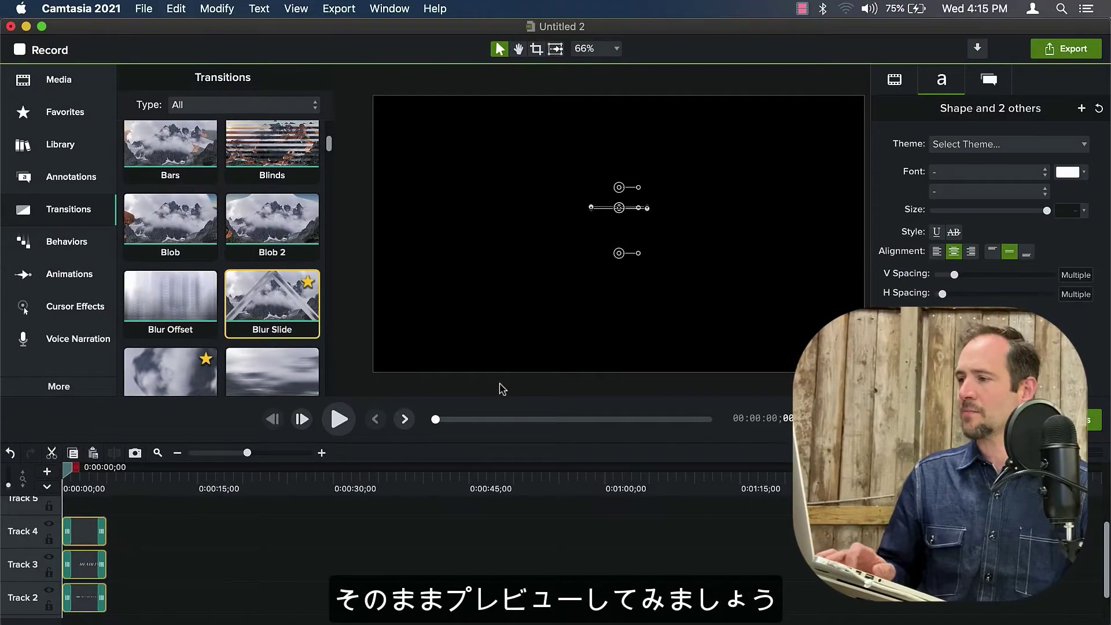
{"action": "left_click", "coordinate": [502, 389]}
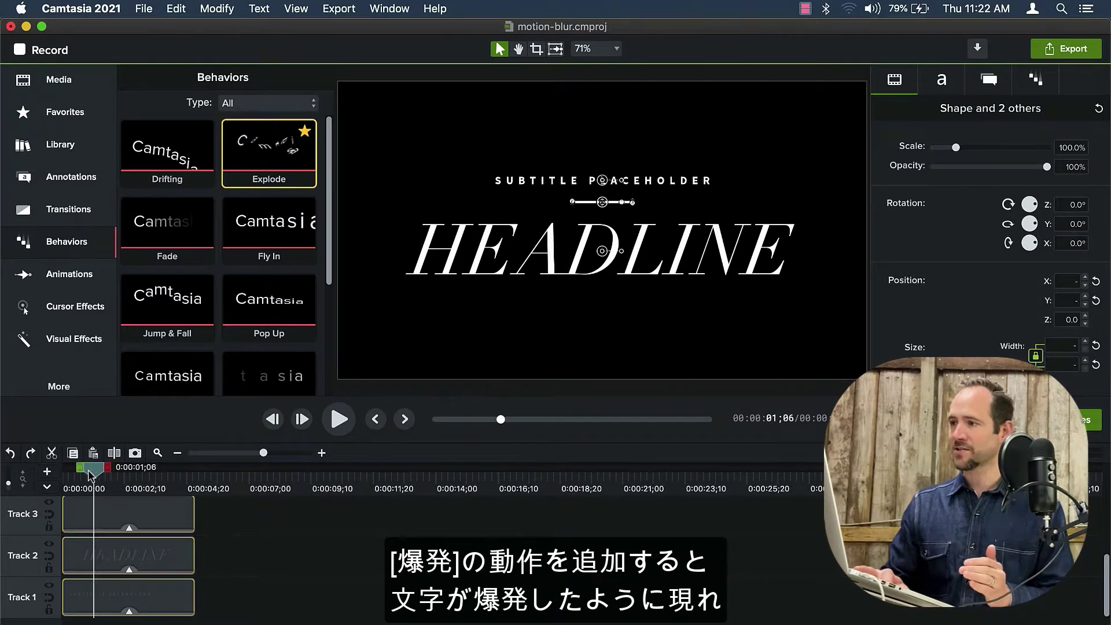
Step: Drop Motion Blur onto the selected title clips, deselect, and play the preview from the start
{"action": "left_click_drag", "start_coordinate": [88, 476], "coordinate": [70, 475]}
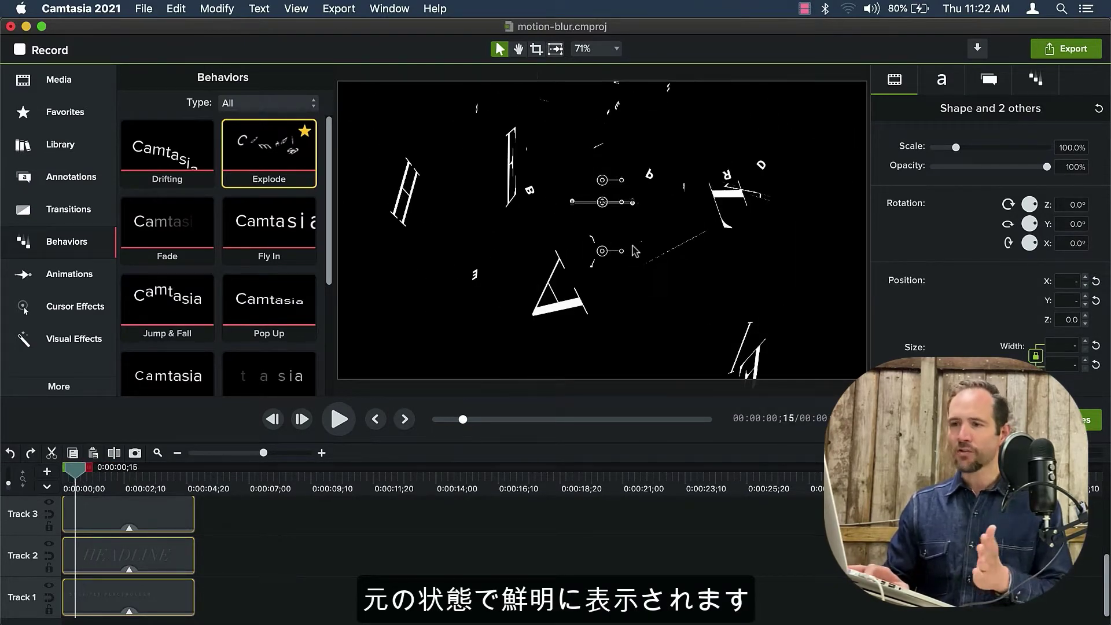
{"action": "left_click", "coordinate": [74, 339]}
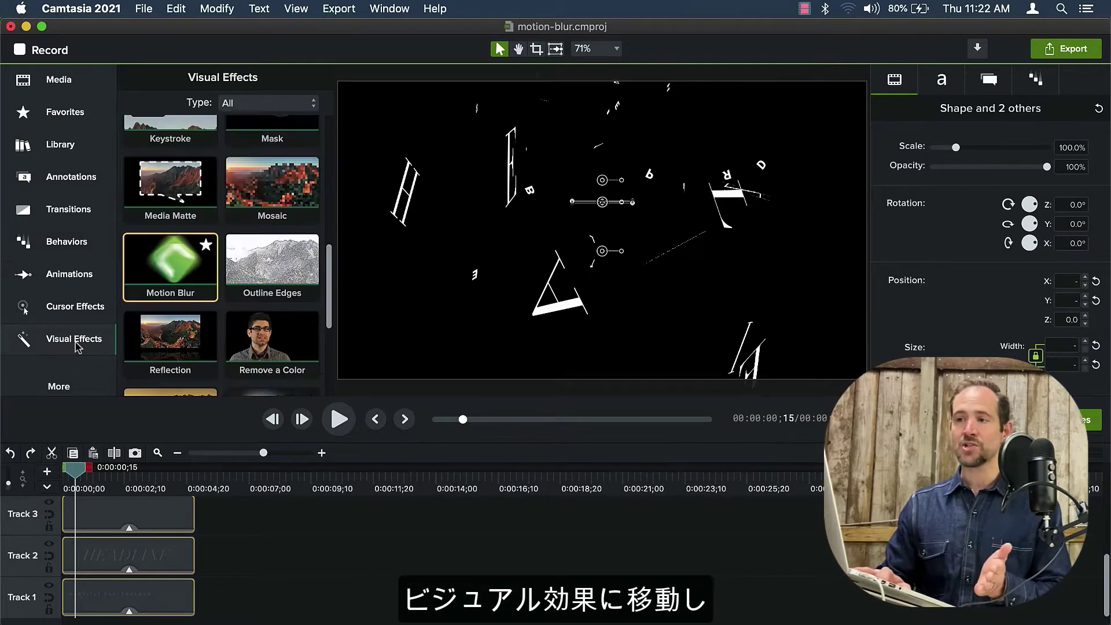
{"action": "left_click_drag", "start_coordinate": [182, 256], "coordinate": [123, 561]}
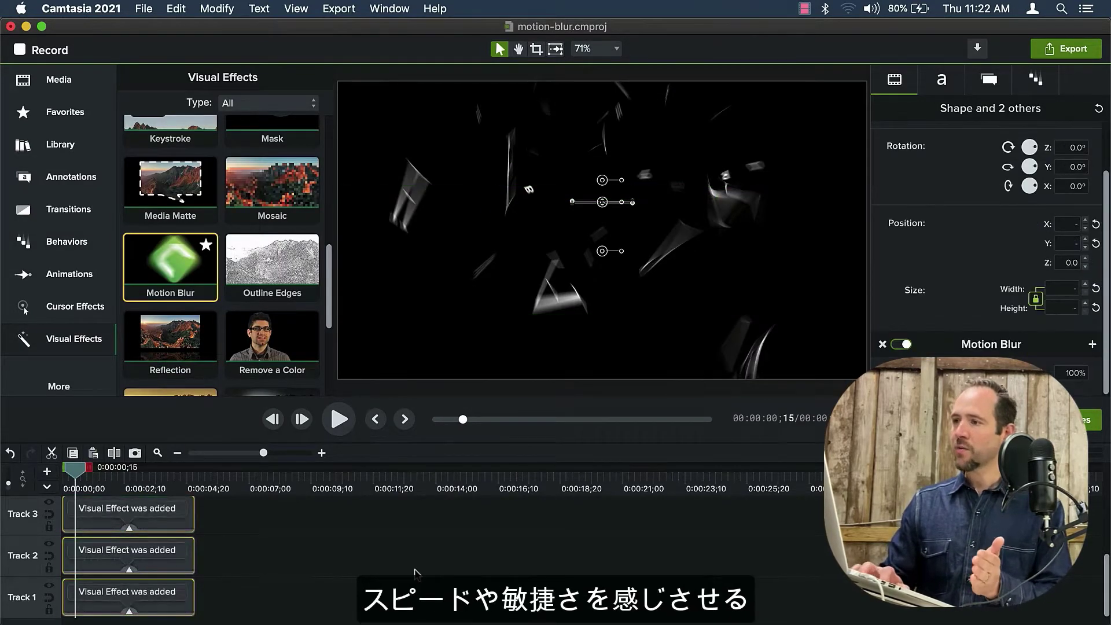
{"action": "left_click", "coordinate": [428, 391]}
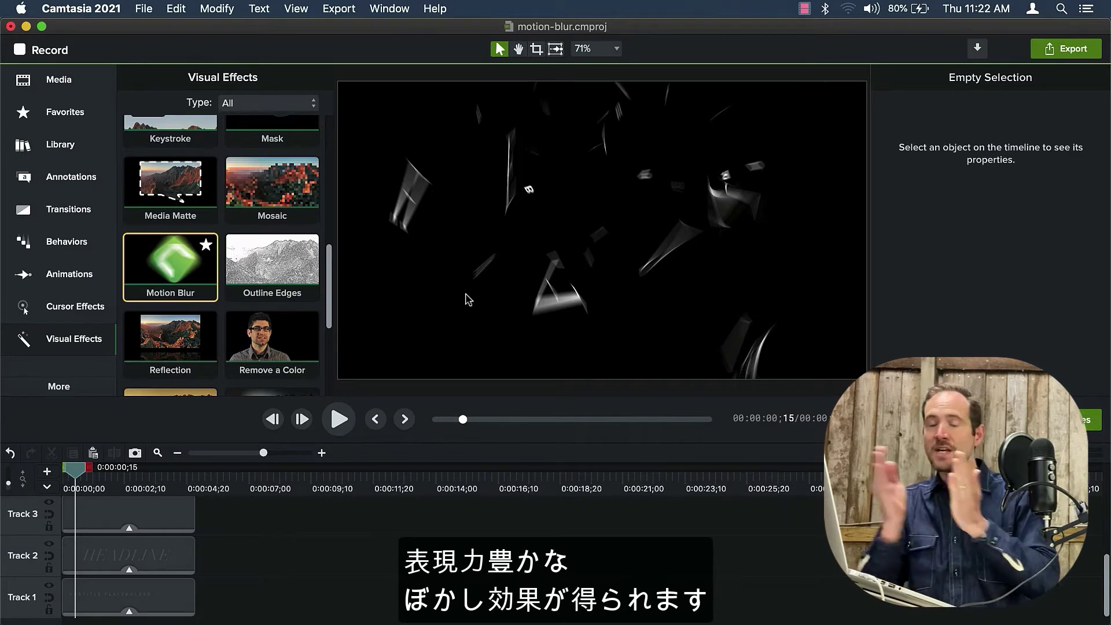
{"action": "key", "text": "space"}
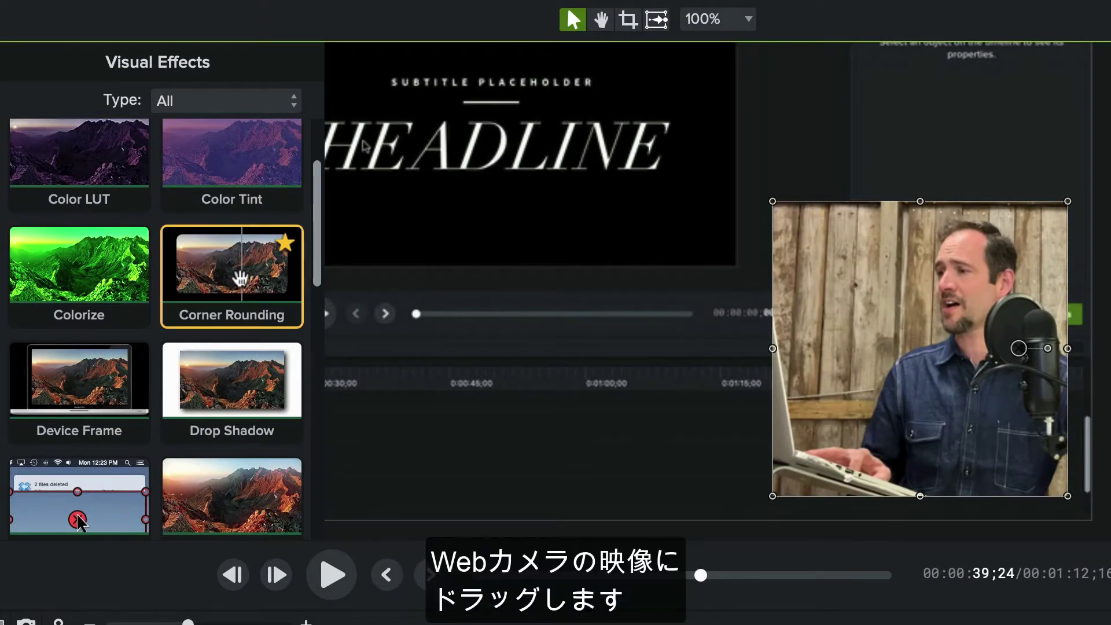
Step: Apply Corner Rounding to the webcam clip and raise its Radius to 299
{"action": "left_click_drag", "start_coordinate": [239, 280], "coordinate": [797, 330]}
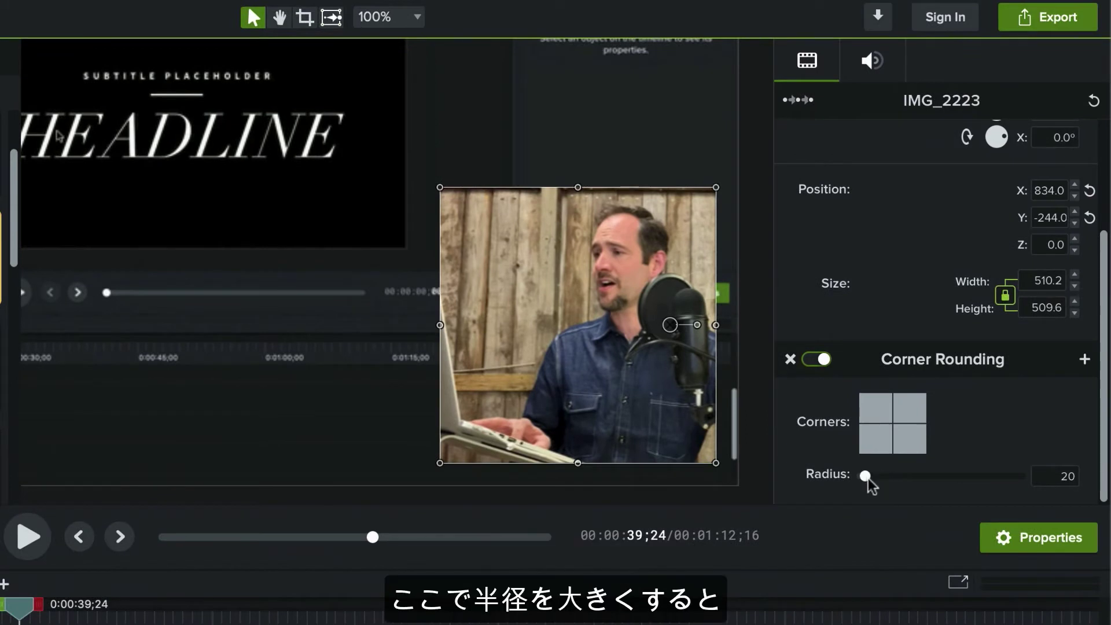
{"action": "left_click_drag", "start_coordinate": [867, 478], "coordinate": [913, 481]}
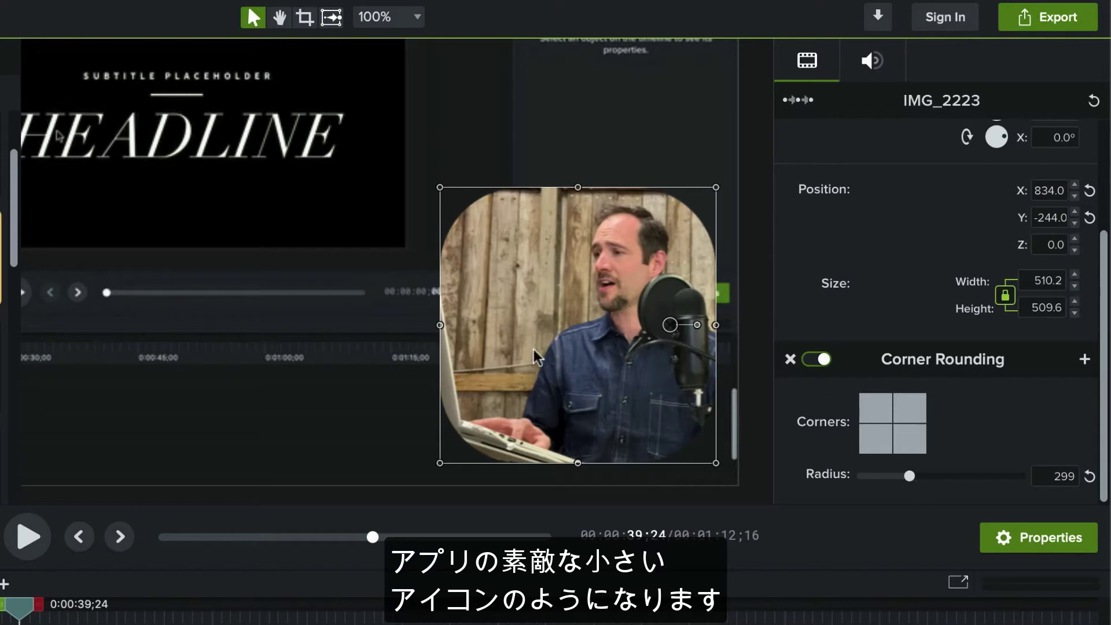
{"action": "left_click", "coordinate": [433, 400]}
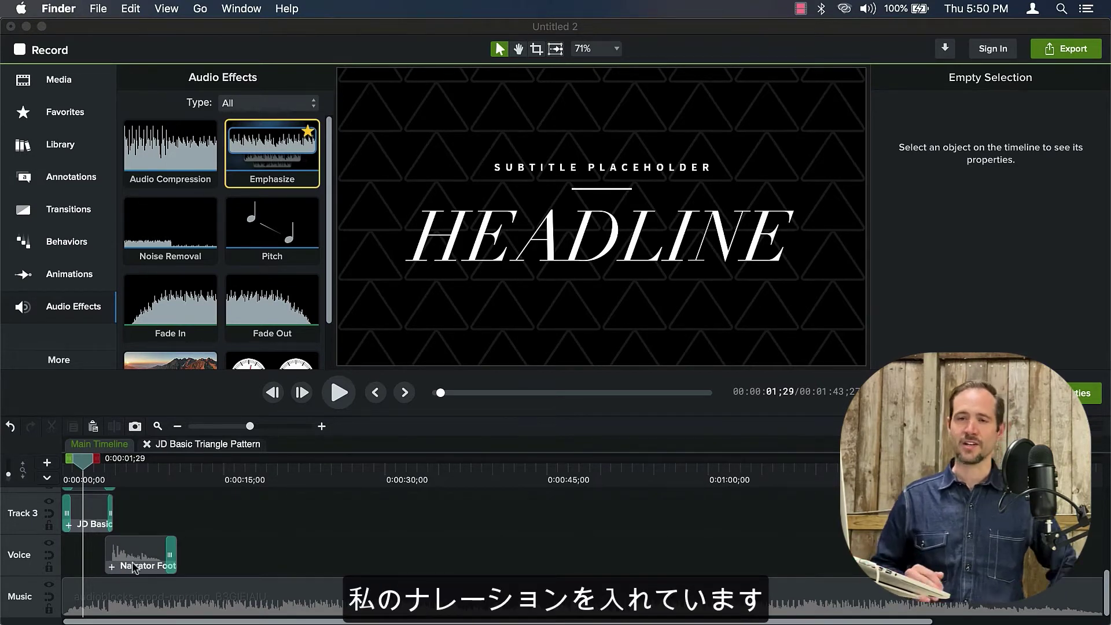
Step: Drop Emphasize onto the Narrator Footage clip on the Voice track and rewind to the start
{"action": "left_click", "coordinate": [283, 141]}
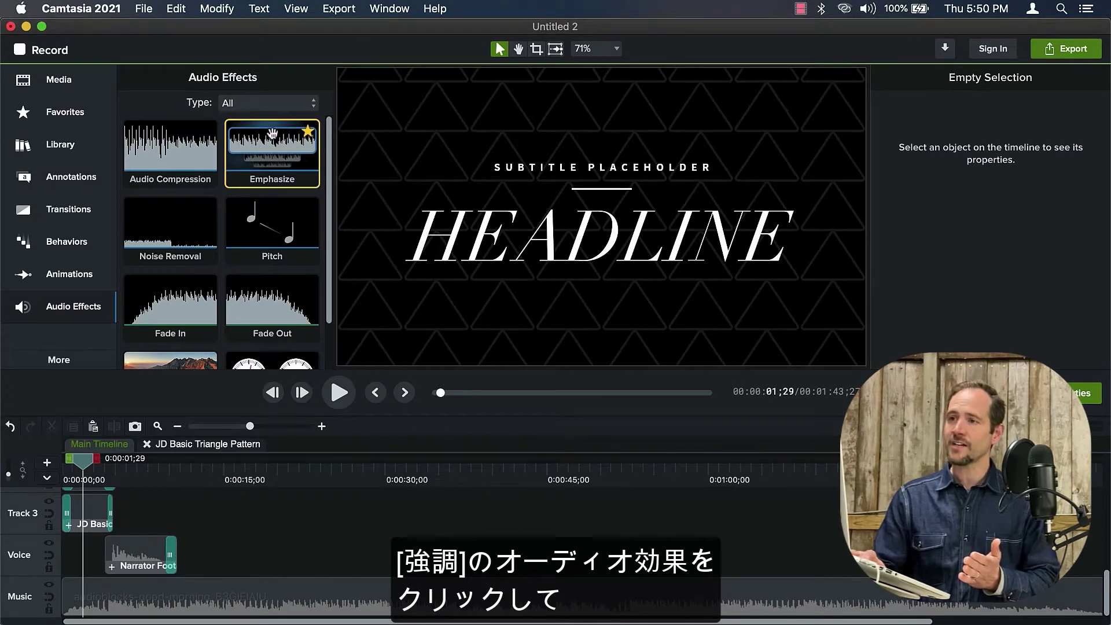
{"action": "left_click_drag", "start_coordinate": [272, 135], "coordinate": [147, 554]}
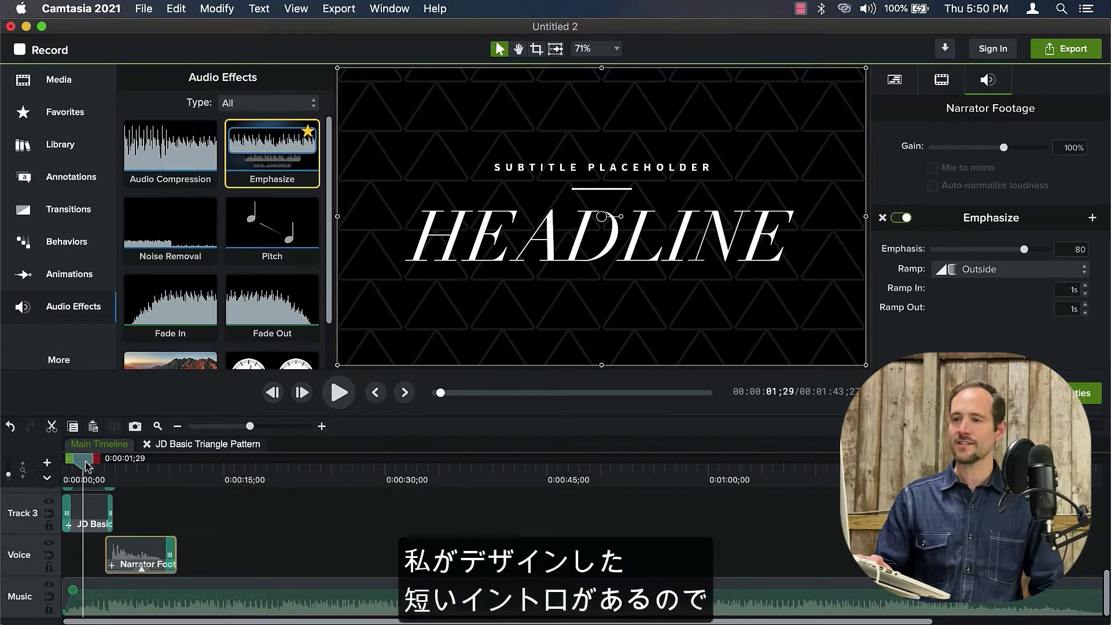
{"action": "left_click_drag", "start_coordinate": [85, 466], "coordinate": [60, 465]}
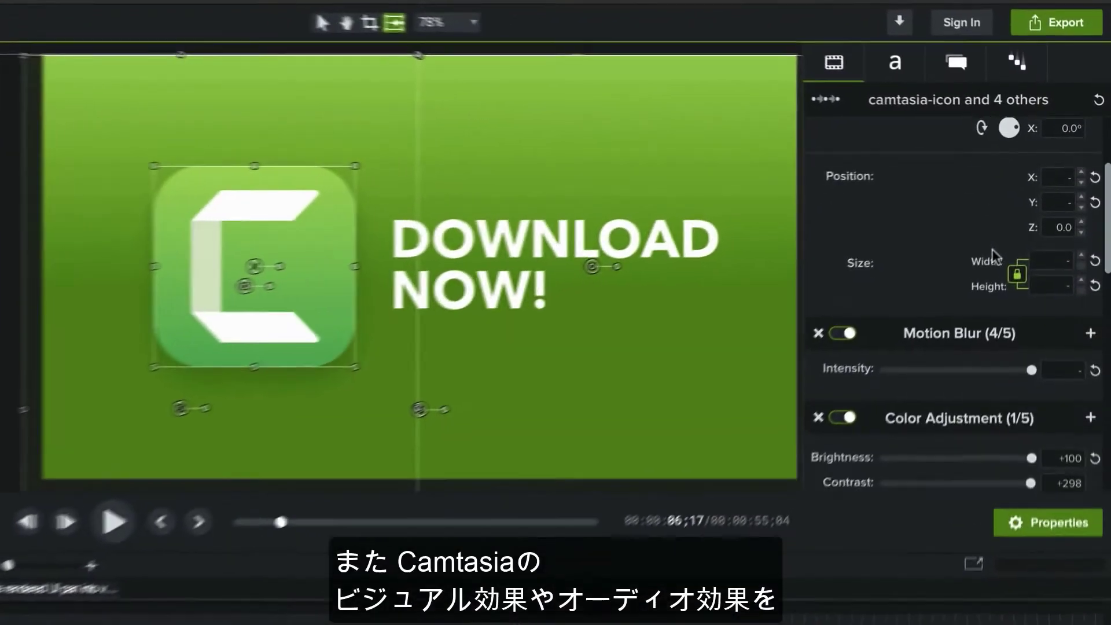
Step: Switch off Color Adjustment on the icon group, briefly toggling Color Tint and Drop Shadow off and on
{"action": "scroll", "coordinate": [991, 255], "scroll_direction": "down", "scroll_amount": 5}
{"action": "scroll", "coordinate": [991, 255], "scroll_direction": "down", "scroll_amount": 1}
{"action": "left_click", "coordinate": [840, 154]}
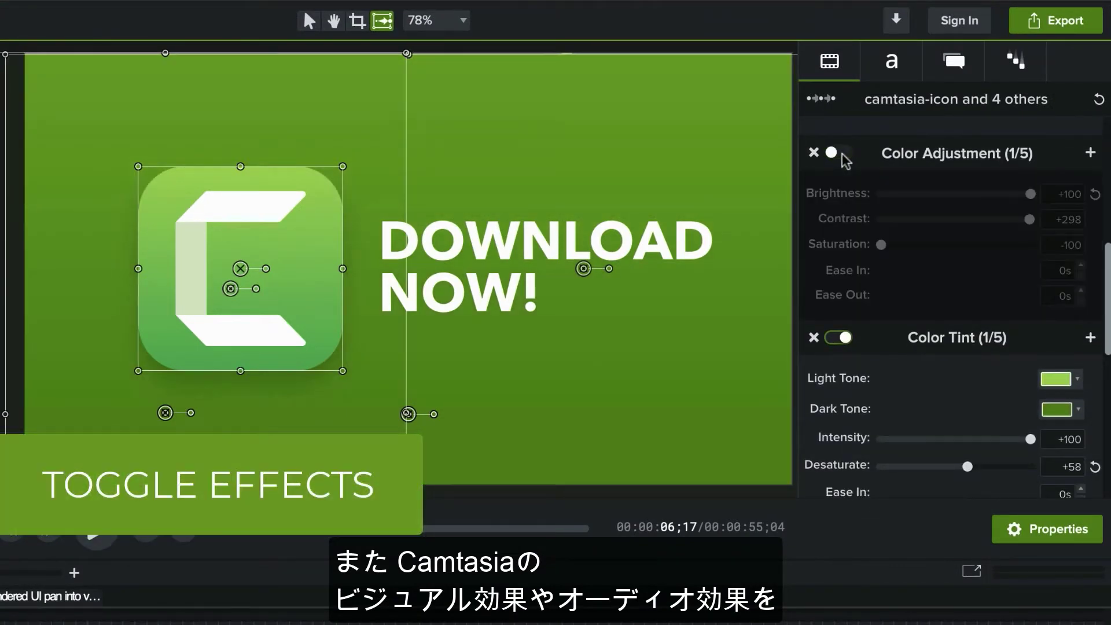
{"action": "left_click", "coordinate": [840, 338]}
{"action": "left_click", "coordinate": [839, 337]}
{"action": "scroll", "coordinate": [844, 347], "scroll_direction": "down", "scroll_amount": 10}
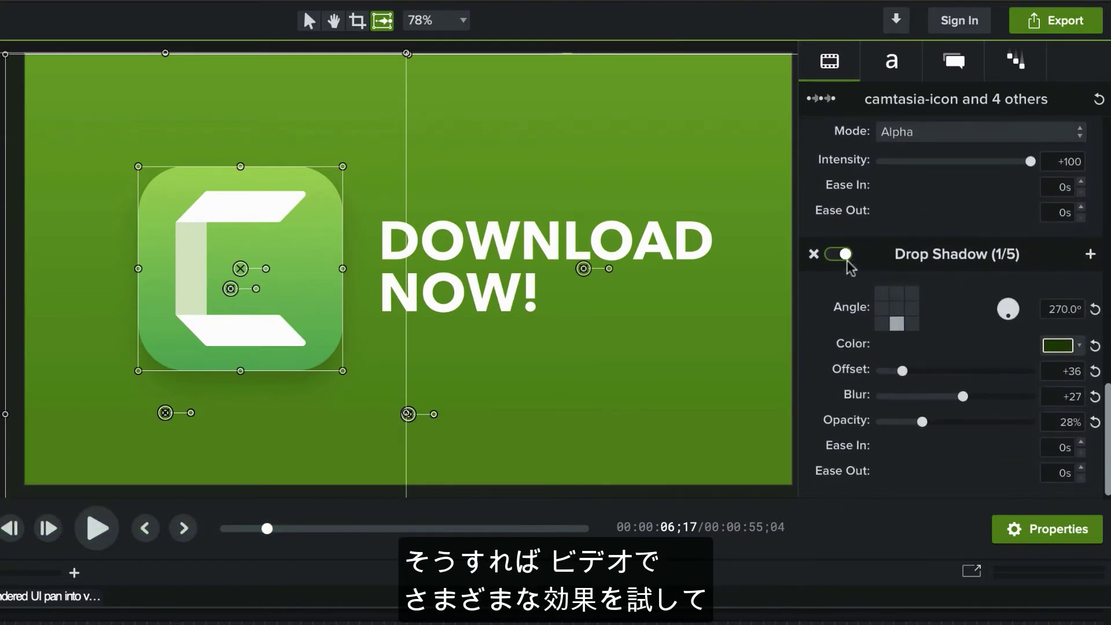
{"action": "left_click", "coordinate": [839, 255]}
{"action": "left_click", "coordinate": [840, 255]}
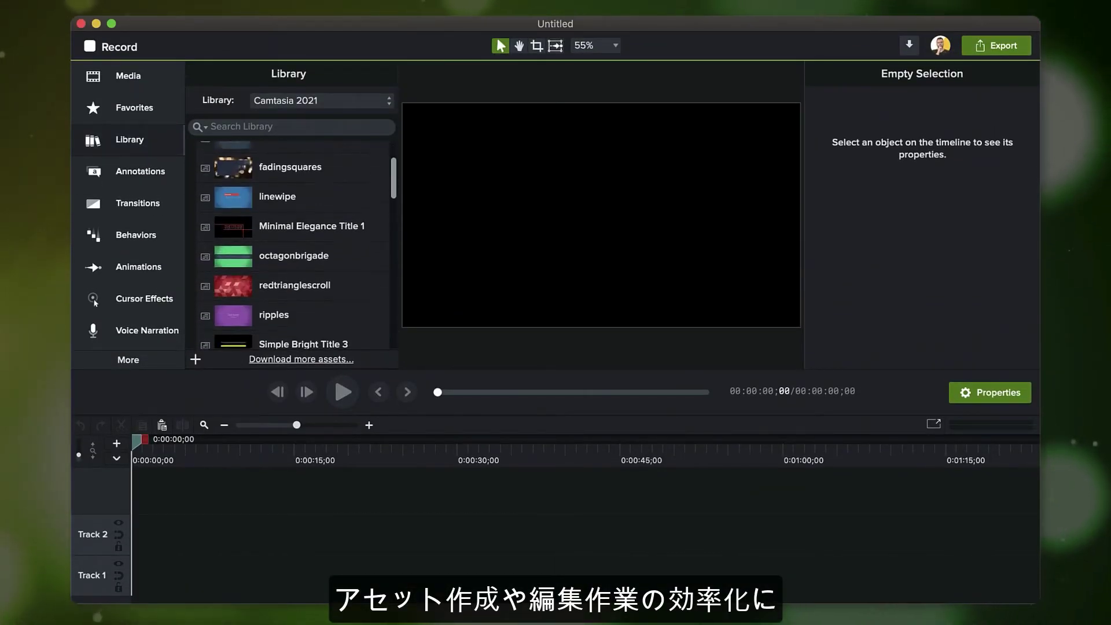
Step: Scroll the Library to find the YOUR NAME / JOB TITLE lower-third asset
{"action": "scroll", "coordinate": [295, 243], "scroll_direction": "down", "scroll_amount": 6}
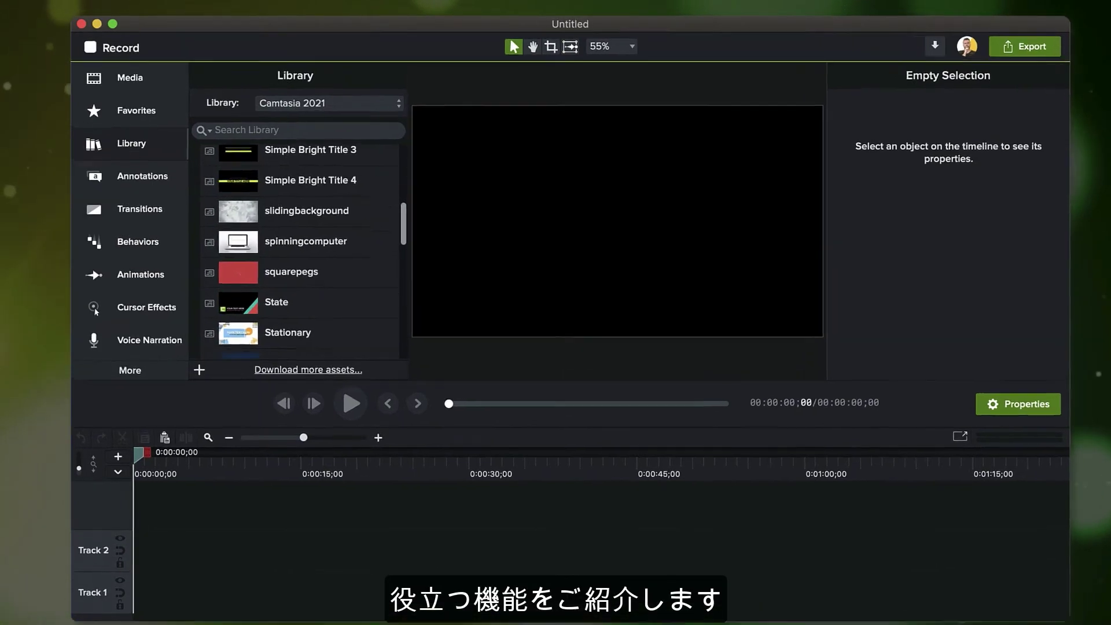
{"action": "scroll", "coordinate": [300, 249], "scroll_direction": "down", "scroll_amount": 2}
{"action": "scroll", "coordinate": [301, 249], "scroll_direction": "up", "scroll_amount": 4}
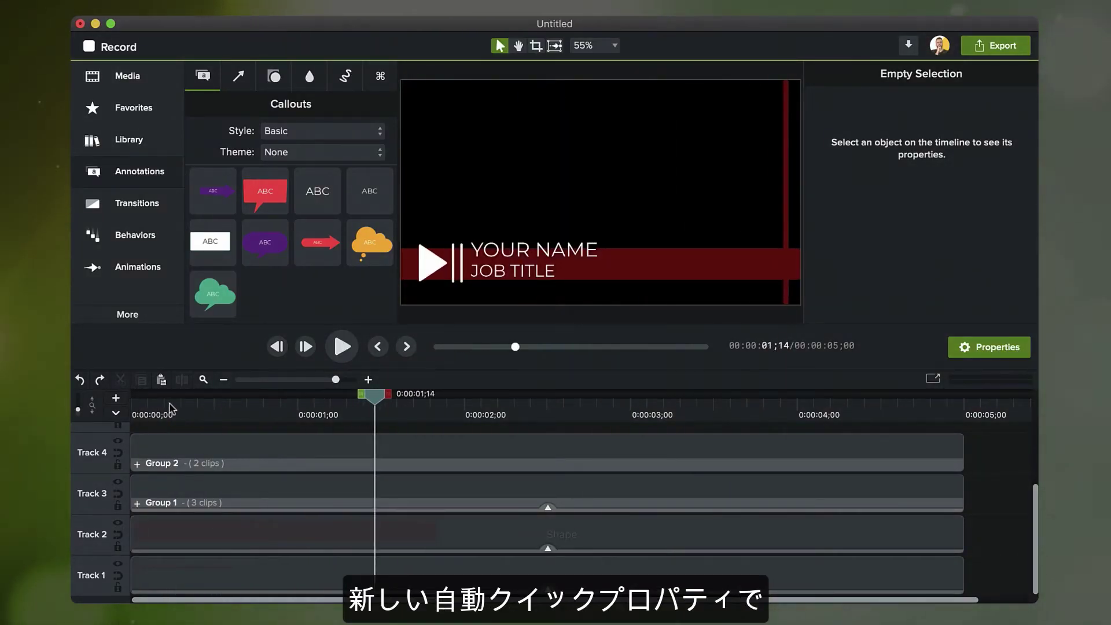
Step: Select all the lower-third clips with Cmd+A and group them
{"action": "key", "text": "super+a"}
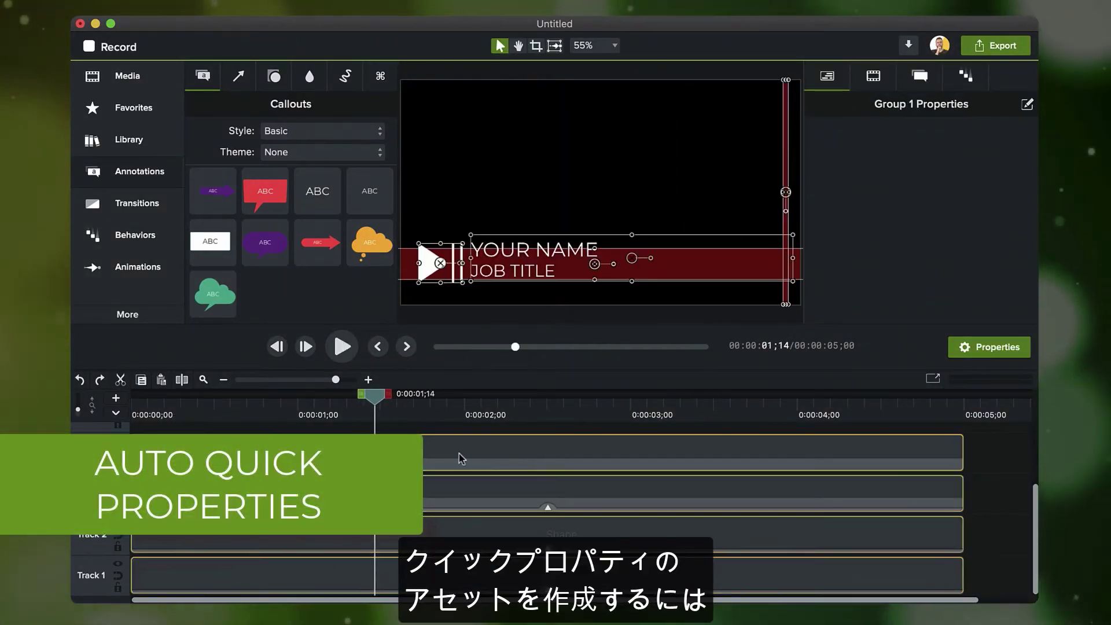
{"action": "right_click", "coordinate": [459, 454]}
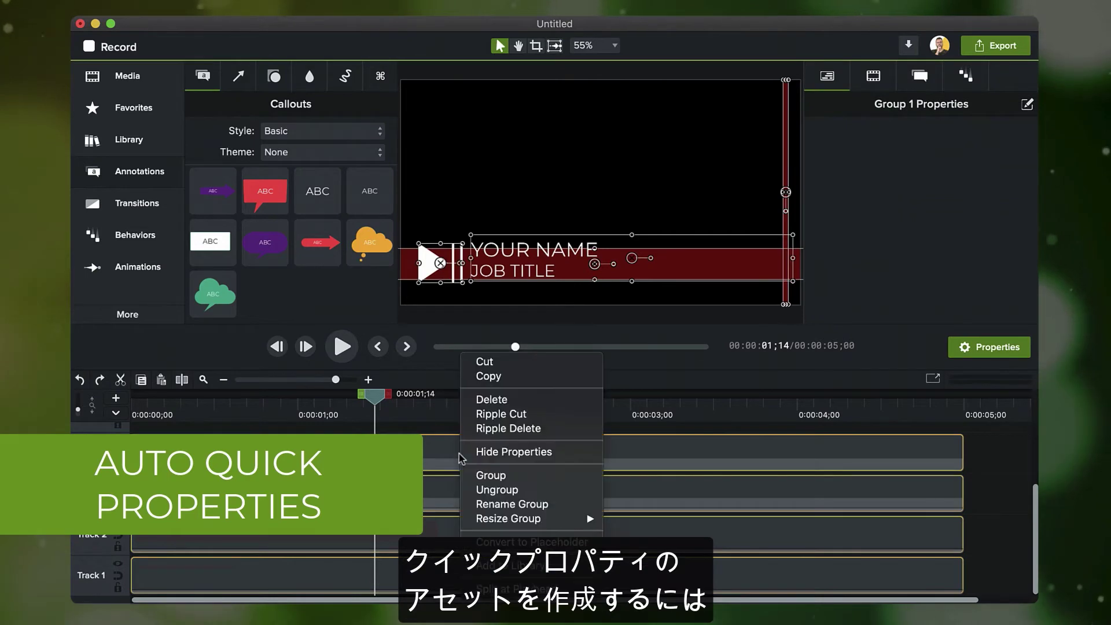
{"action": "left_click", "coordinate": [532, 477]}
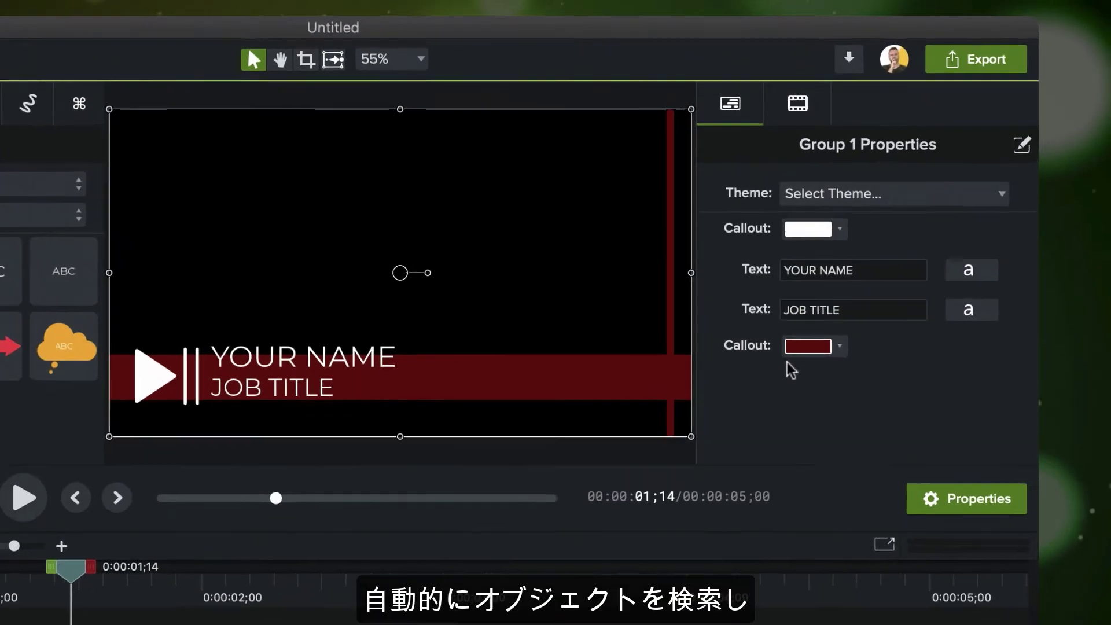
Step: Change the lower Callout color from dark red to steel blue for the banner bar and stripe
{"action": "left_click", "coordinate": [805, 347]}
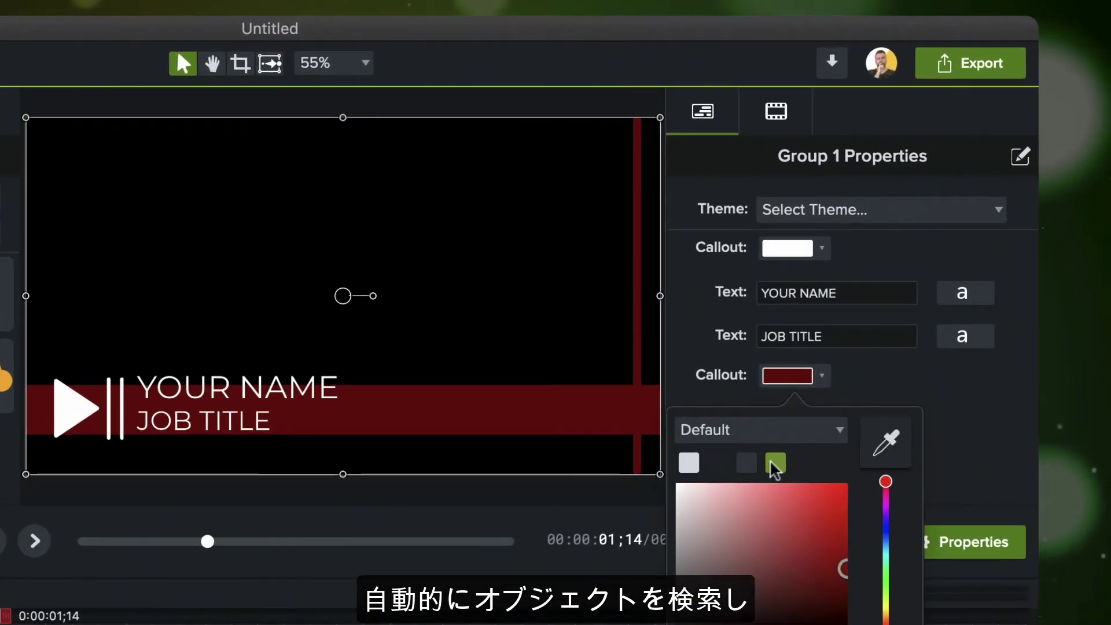
{"action": "left_click", "coordinate": [774, 463]}
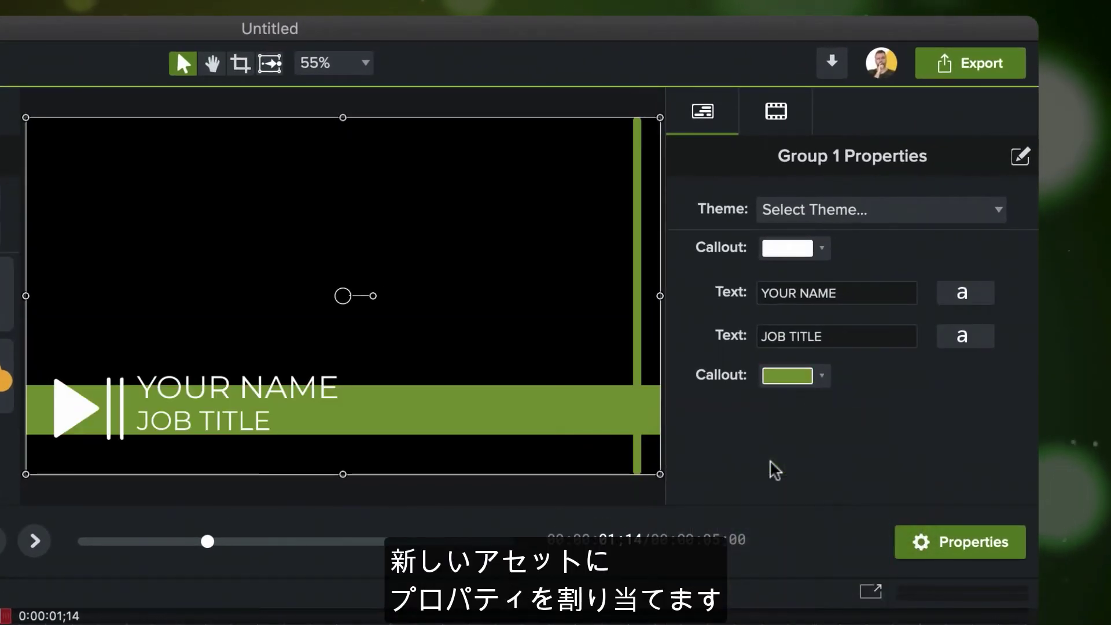
{"action": "left_click", "coordinate": [804, 382]}
{"action": "left_click", "coordinate": [886, 528]}
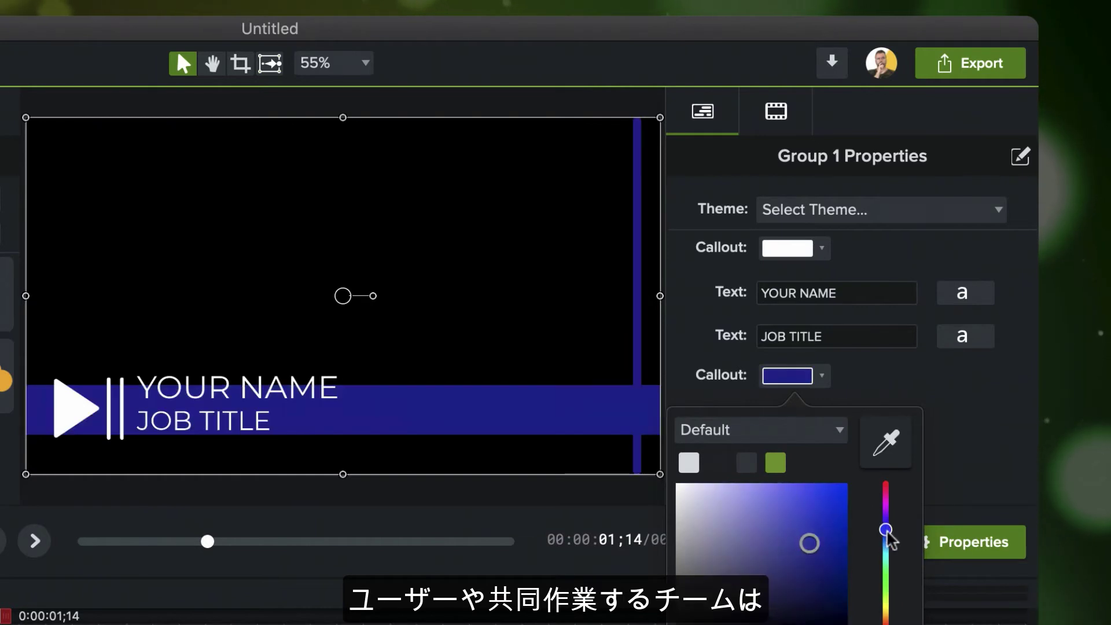
{"action": "left_click_drag", "start_coordinate": [887, 533], "coordinate": [885, 543]}
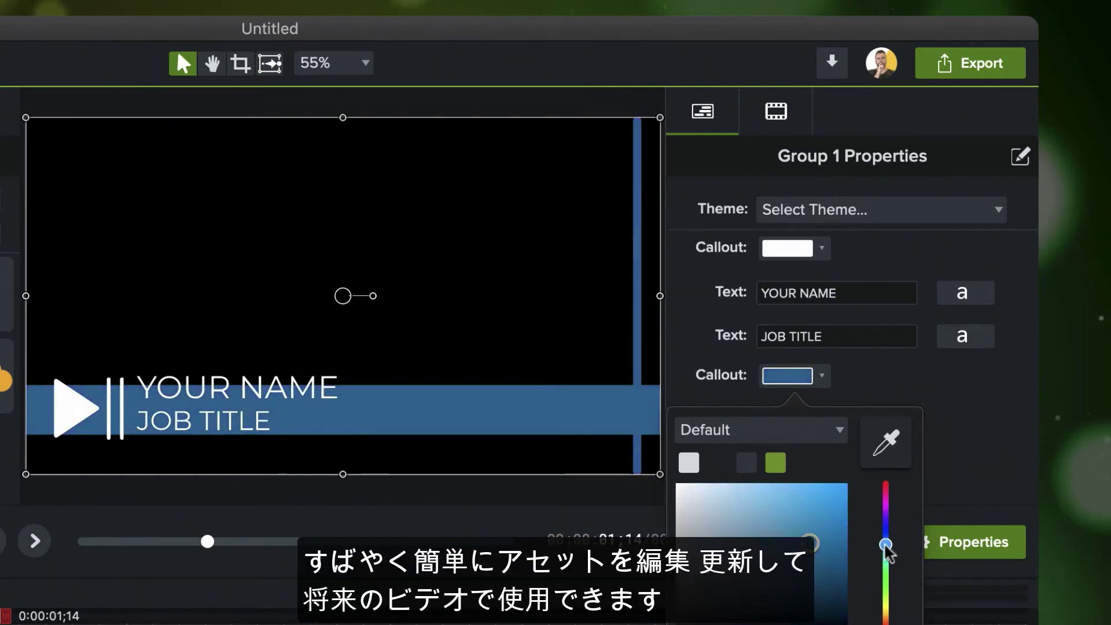
{"action": "left_click", "coordinate": [987, 461]}
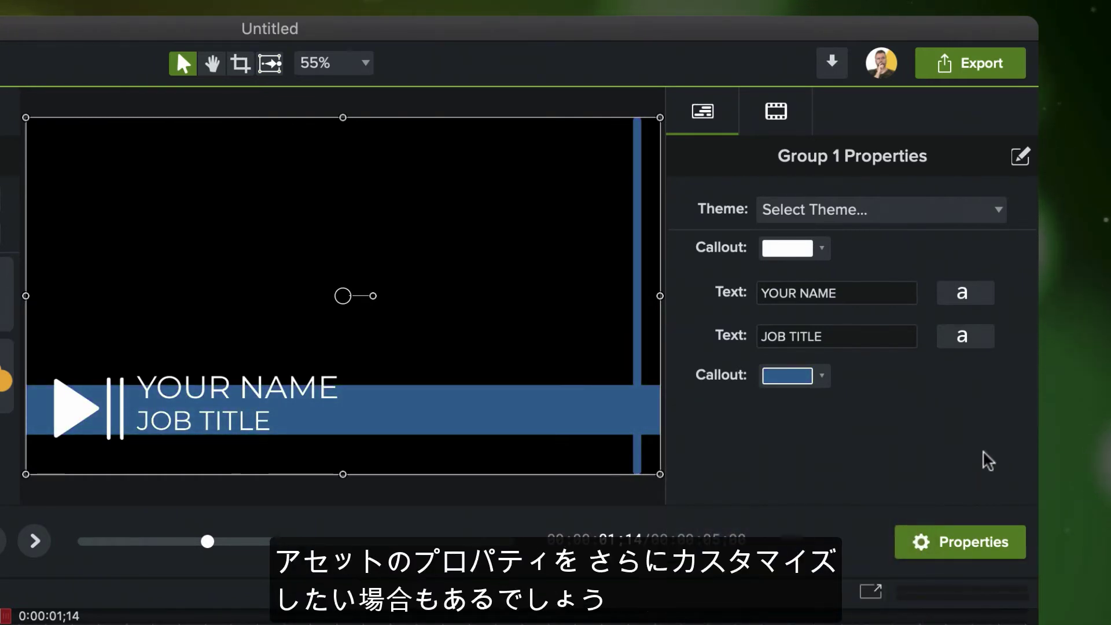
{"action": "left_click", "coordinate": [1019, 159]}
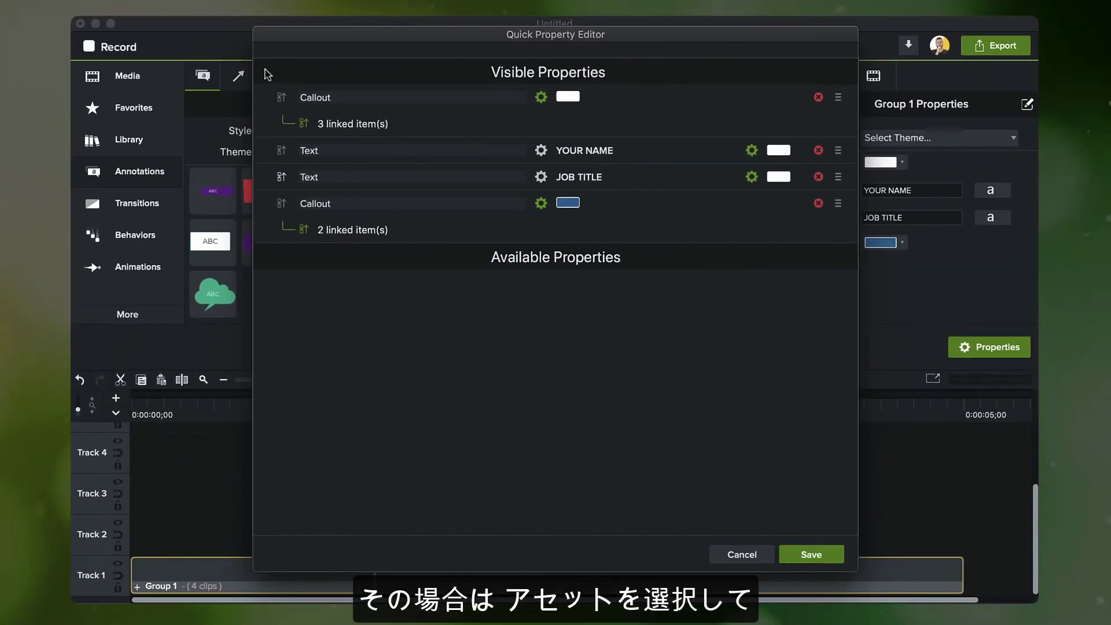
Step: Relabel quick properties as 'PlayPause Logo' and 'Job Title Here', then remove the logo and banner colour rows
{"action": "double_click", "coordinate": [306, 96]}
{"action": "type", "text": "PlayPause Logo"}
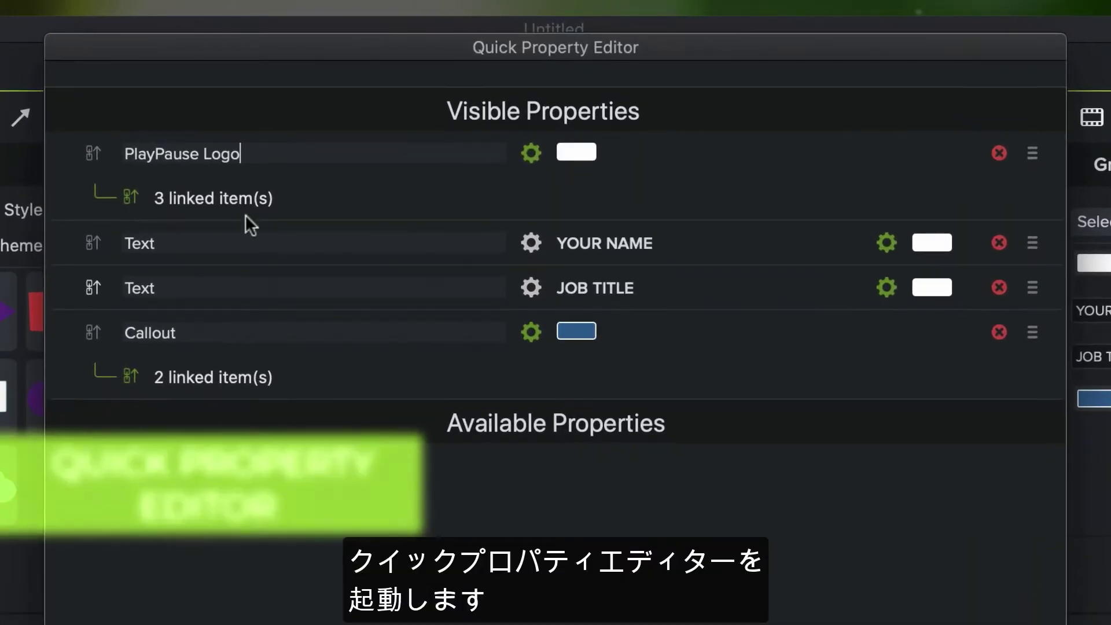
{"action": "double_click", "coordinate": [320, 243]}
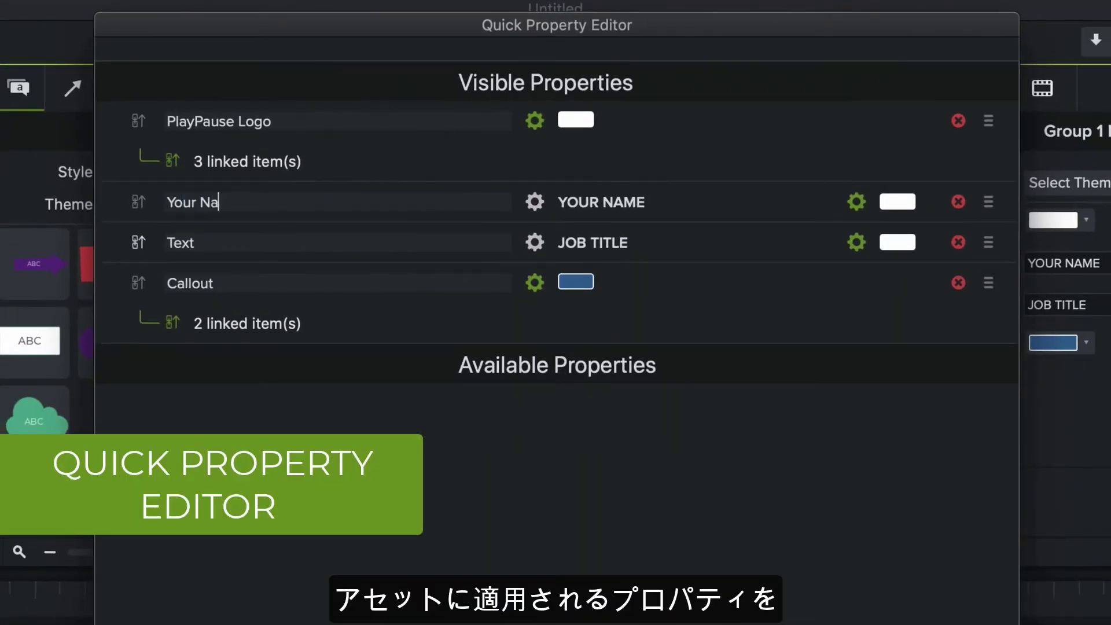
{"action": "type", "text": "Job Title Here"}
{"action": "key", "text": "Tab"}
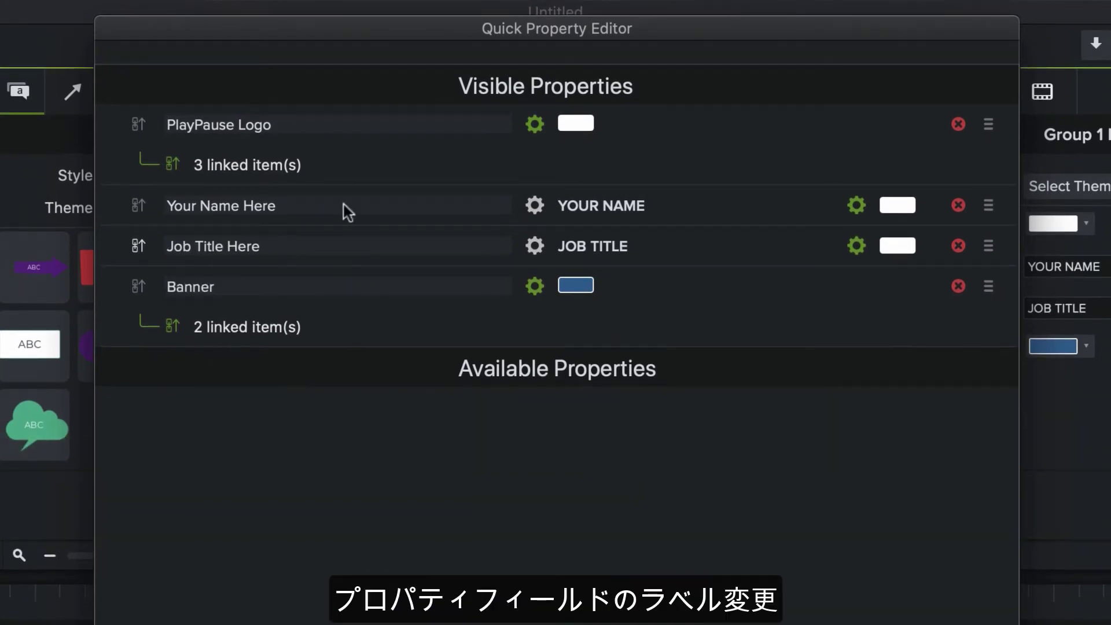
{"action": "left_click", "coordinate": [957, 125]}
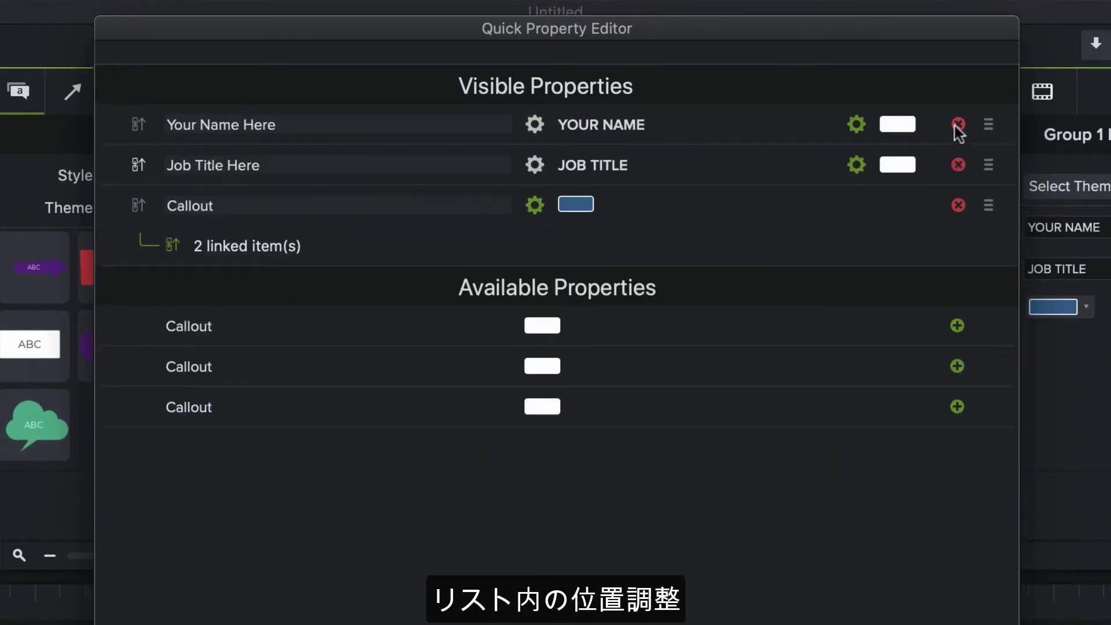
{"action": "left_click", "coordinate": [958, 205]}
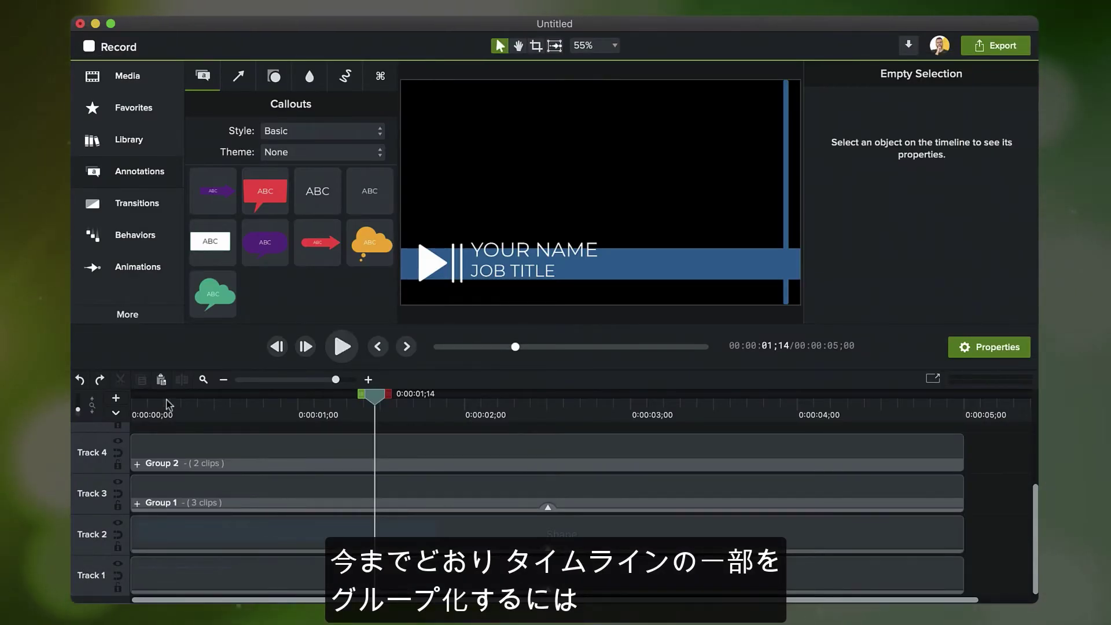
Step: Group Group 1 and Group 2 together, browse the group and nested group as tabs, then return to Main Timeline
{"action": "right_click", "coordinate": [461, 458]}
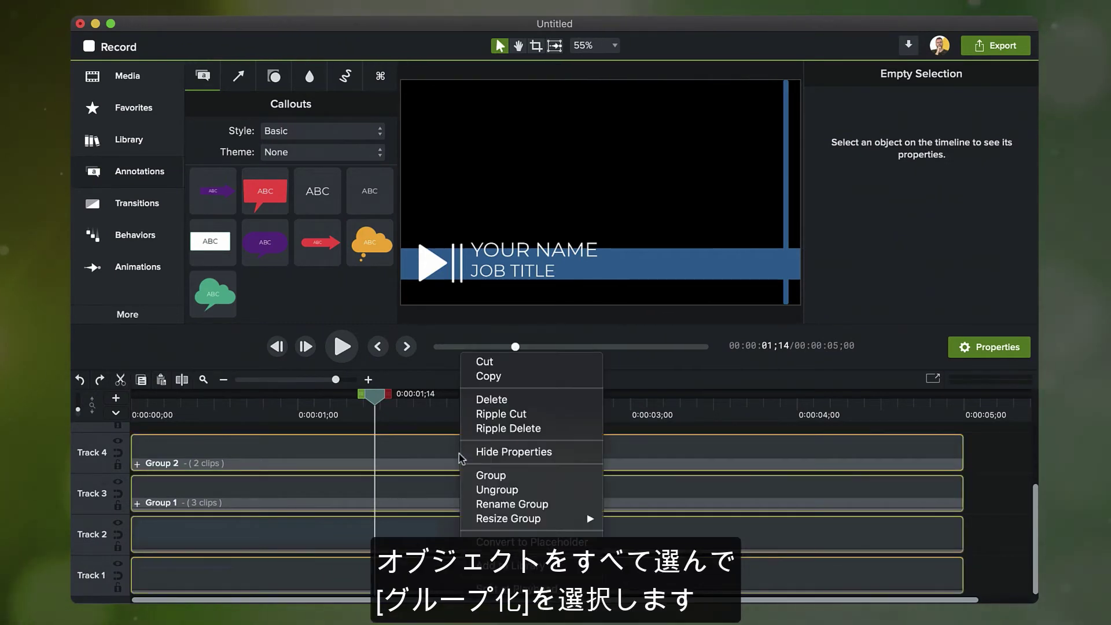
{"action": "left_click", "coordinate": [531, 479]}
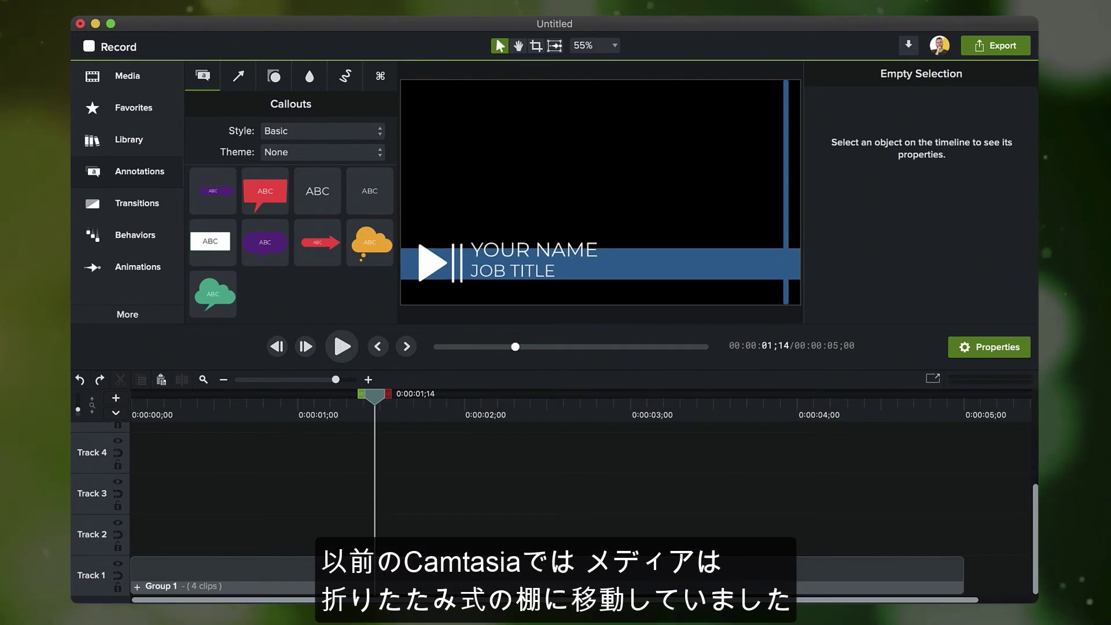
{"action": "left_click", "coordinate": [138, 587]}
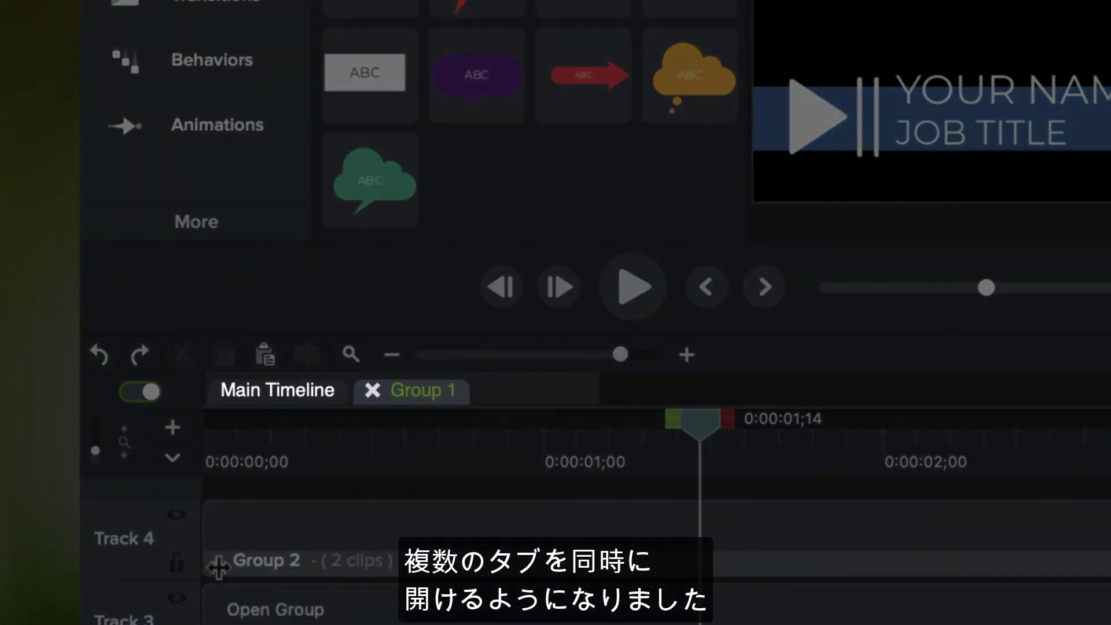
{"action": "left_click", "coordinate": [139, 482]}
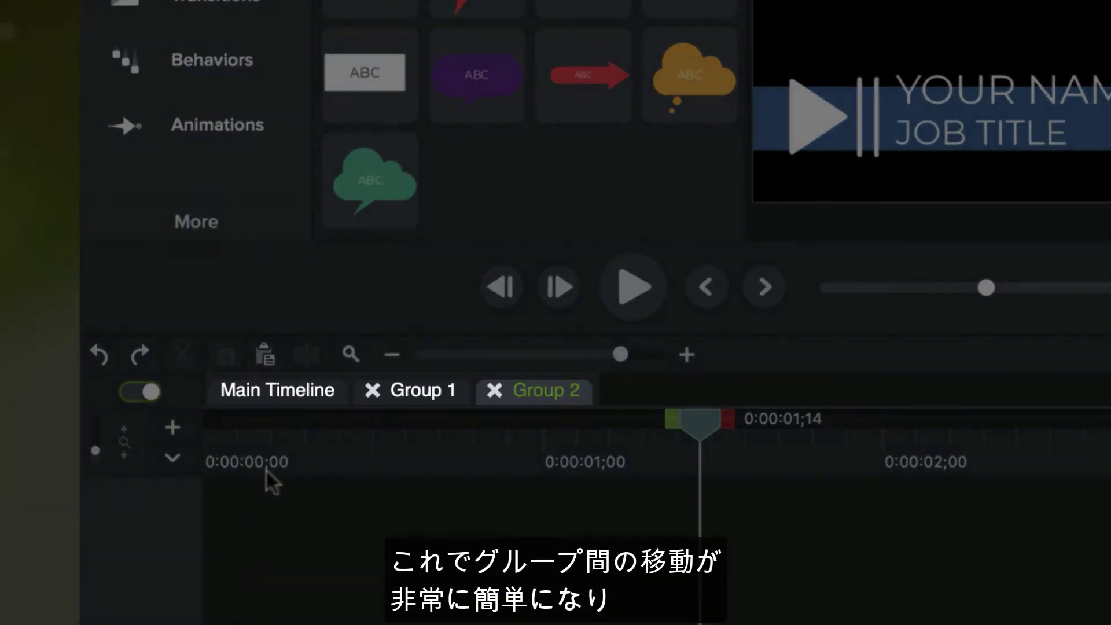
{"action": "left_click", "coordinate": [431, 396]}
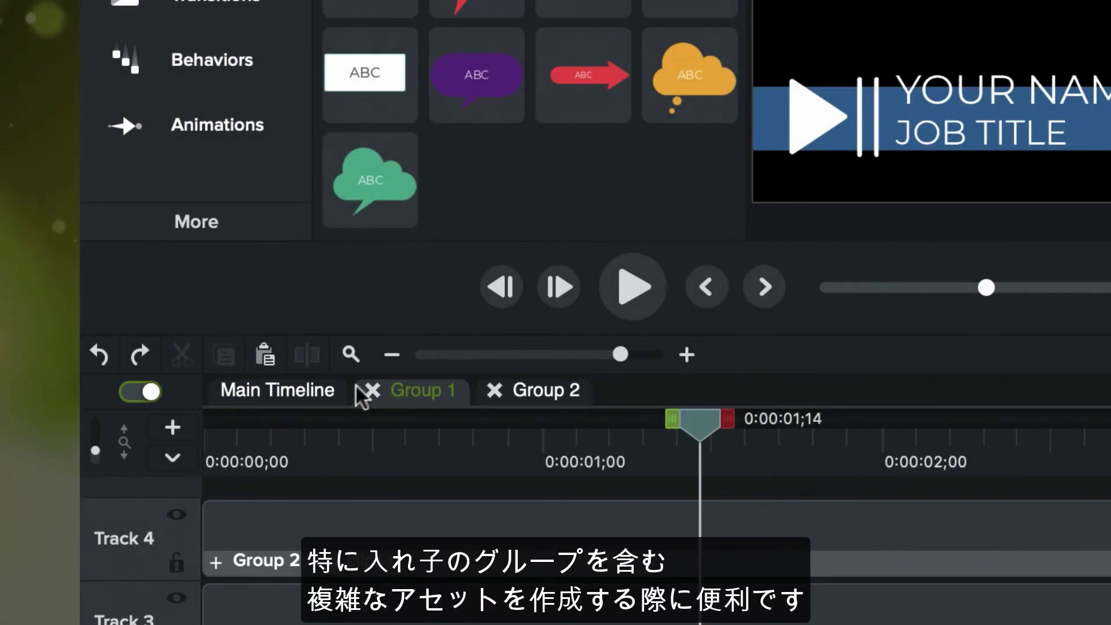
{"action": "left_click", "coordinate": [308, 398]}
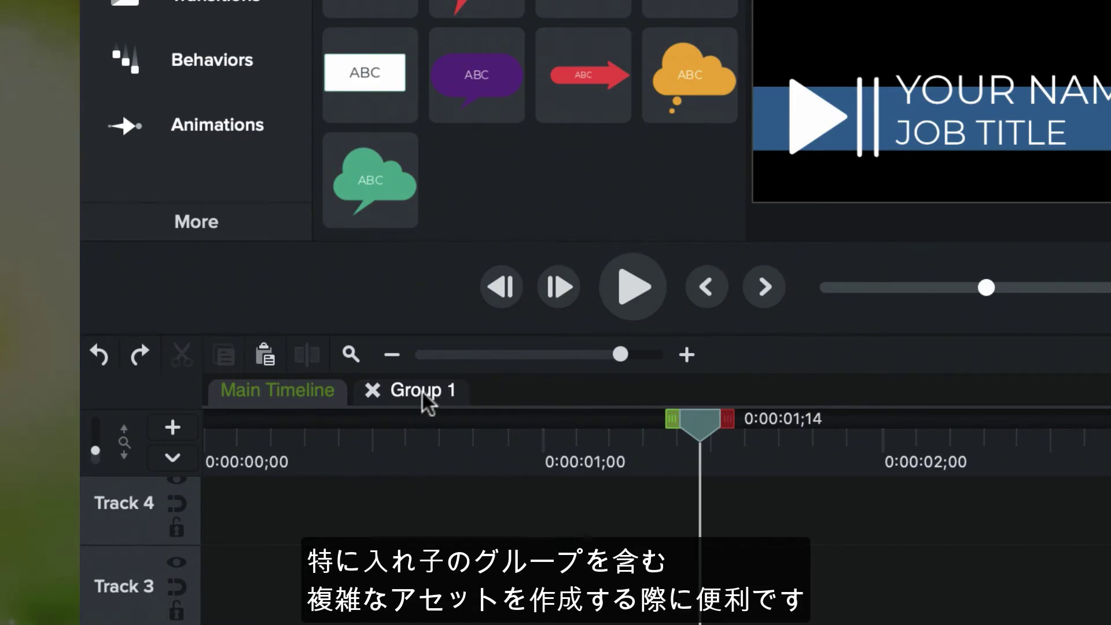
Step: Close the Group 1 tab and place the aerial traffic video on Track 1
{"action": "left_click", "coordinate": [372, 391]}
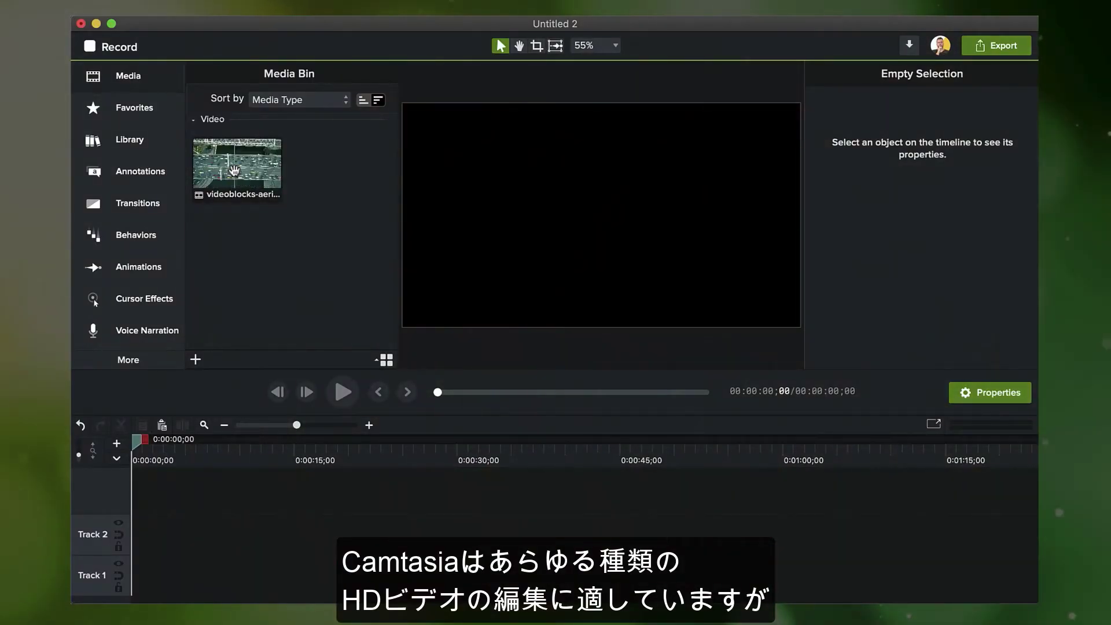
{"action": "left_click_drag", "start_coordinate": [235, 170], "coordinate": [204, 427]}
{"action": "left_click_drag", "start_coordinate": [177, 559], "coordinate": [137, 578]}
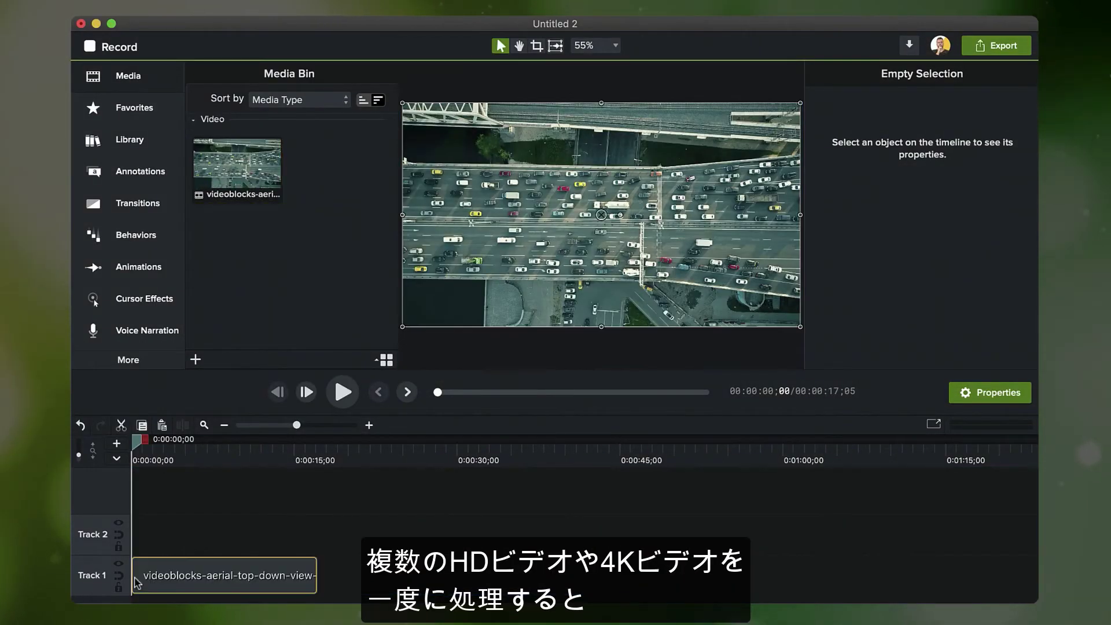
{"action": "left_click", "coordinate": [159, 551]}
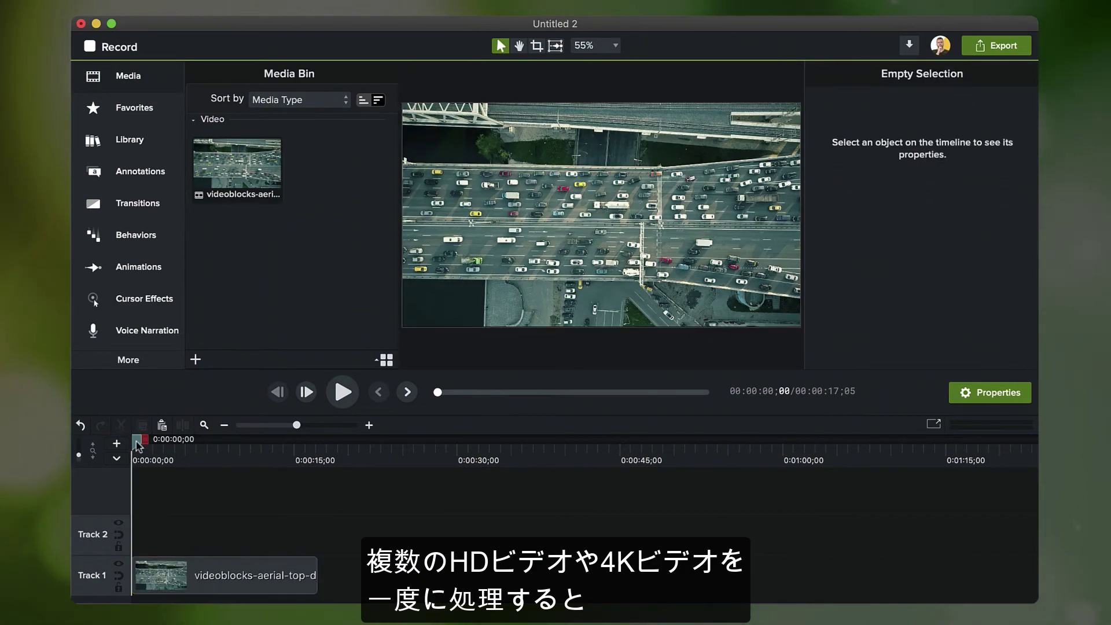
{"action": "mouse_move", "coordinate": [138, 444]}
{"action": "left_mouse_down"}
{"action": "mouse_move", "coordinate": [254, 439]}
{"action": "mouse_move", "coordinate": [137, 438]}
{"action": "left_mouse_up"}
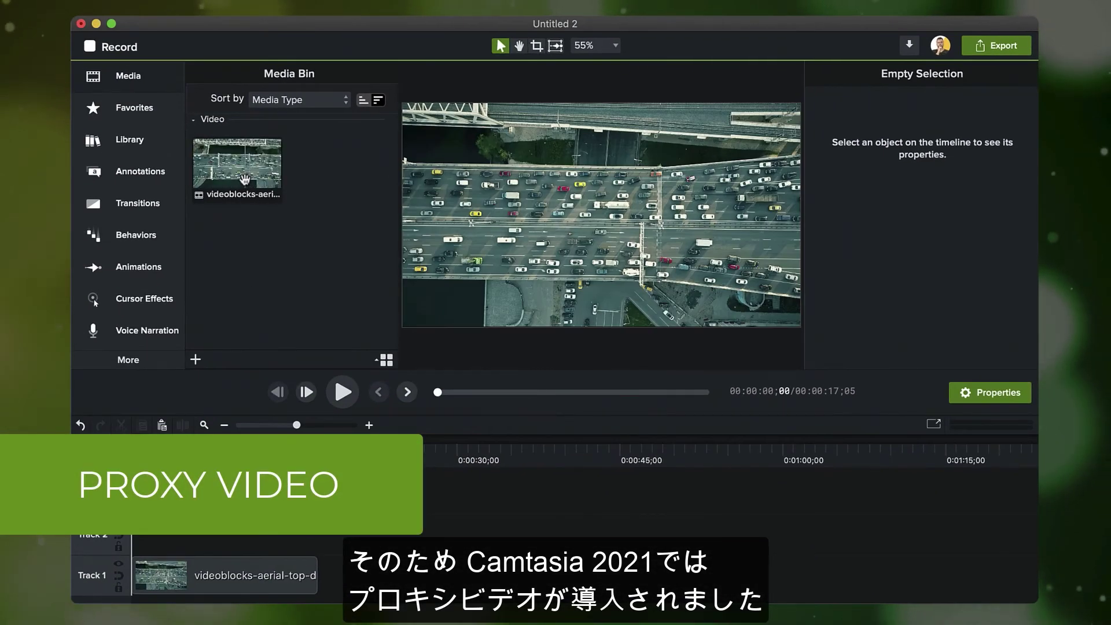
Step: Generate a proxy video for the aerial traffic clip in the Media Bin
{"action": "right_click", "coordinate": [244, 179]}
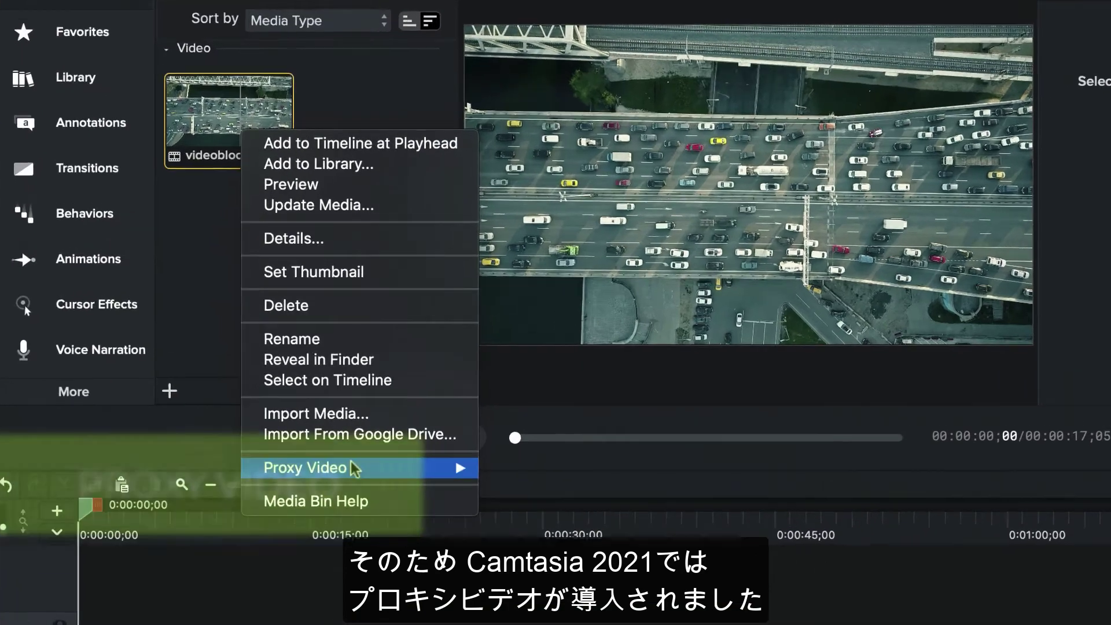
{"action": "mouse_move", "coordinate": [334, 414]}
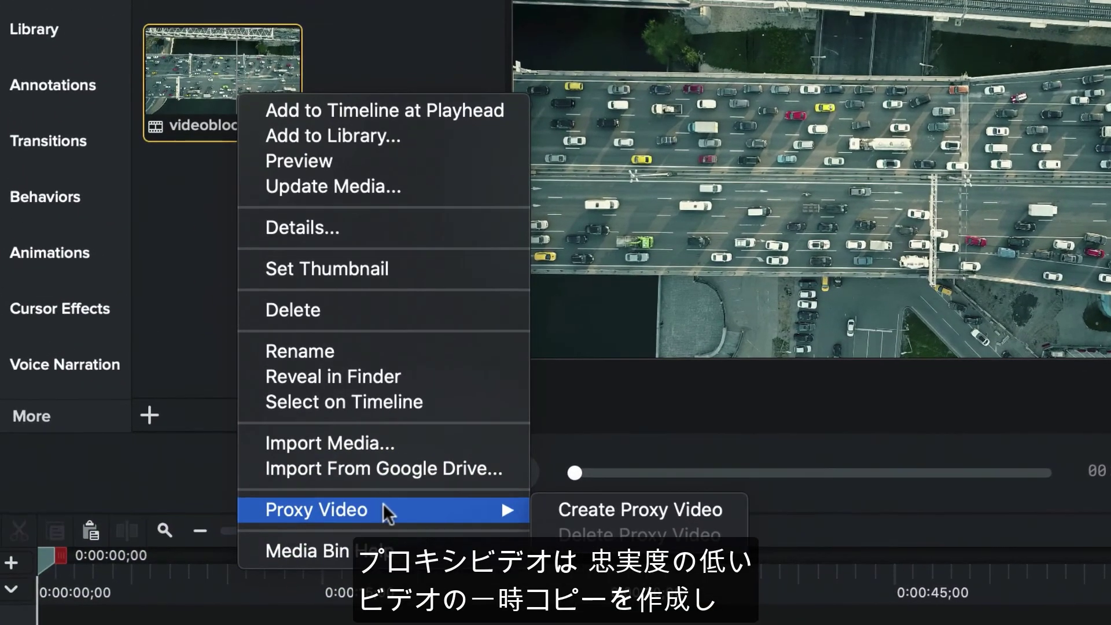
{"action": "left_click", "coordinate": [585, 509]}
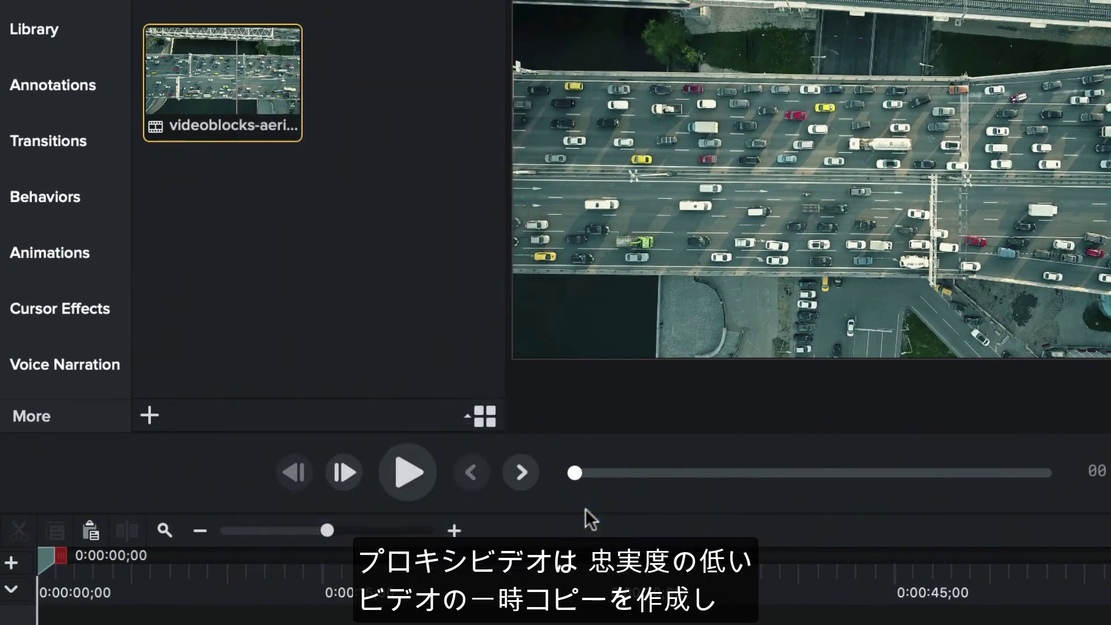